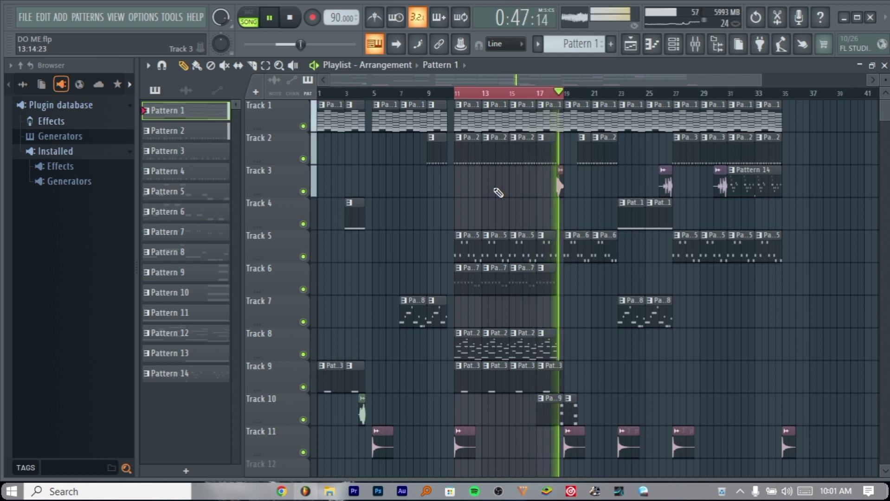
Stop the song playback, open the channel rack and briefly play Pattern 1 on its own
key(space)
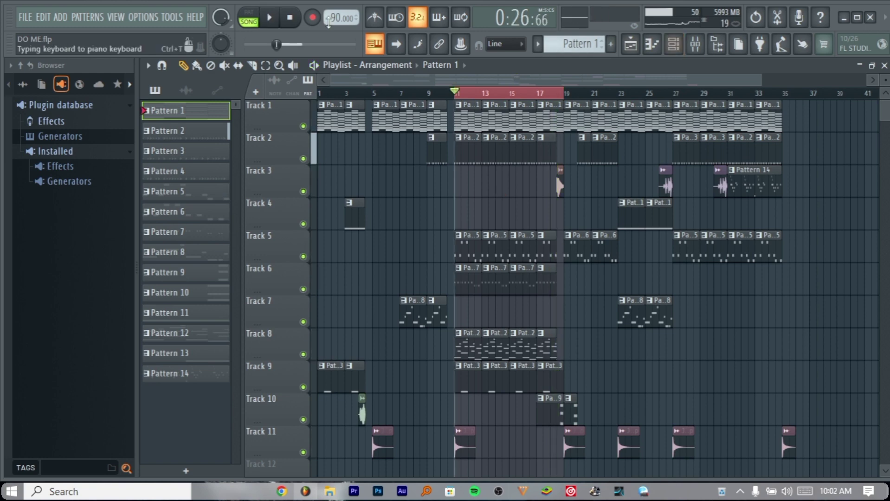
click(673, 43)
key(space)
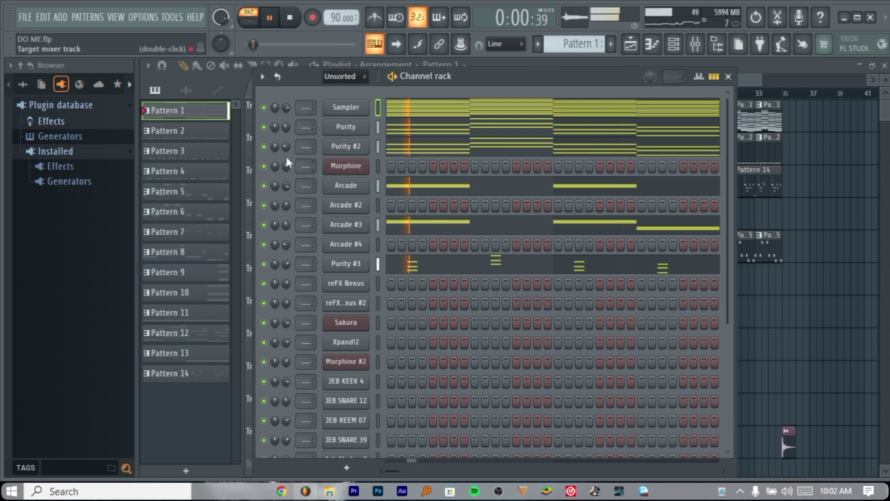
key(space)
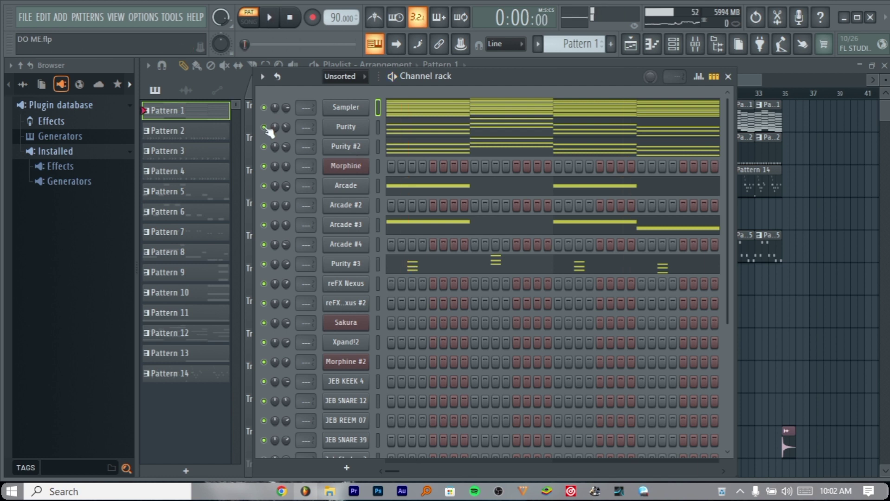
Solo the Purity channel in Pattern 1 and view its instrument preset
right_click(264, 127)
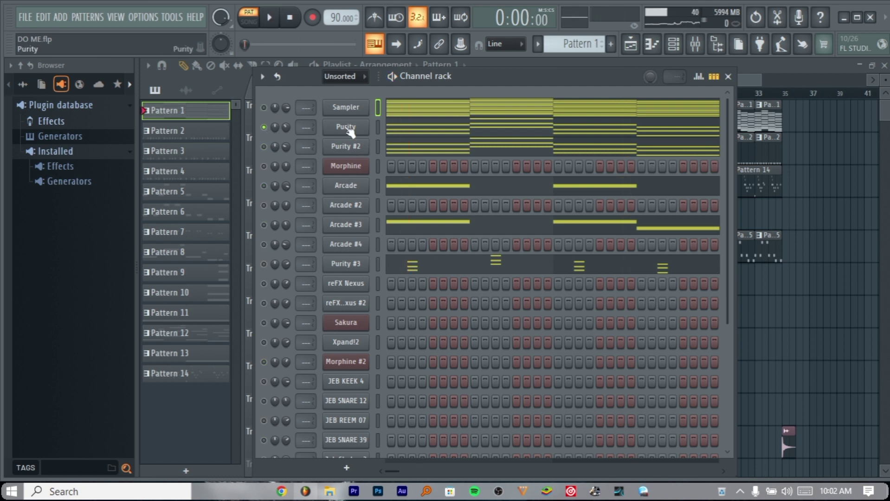
click(348, 130)
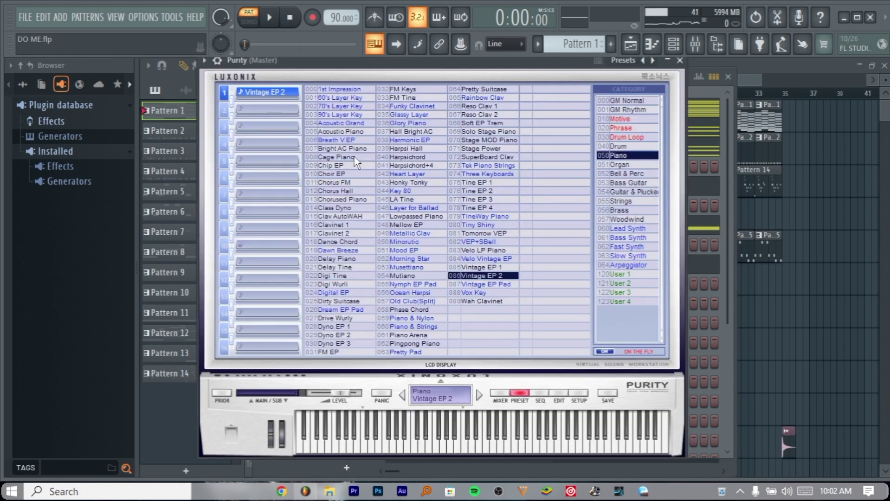
click(679, 60)
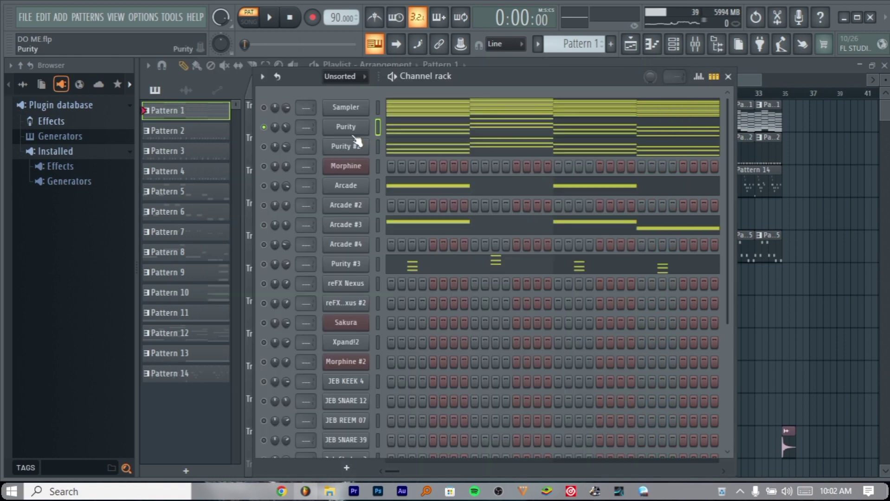
Examine the Purity channel's chords in its piano roll while playing them, ending back at the channel rack with playback stopped
right_click(352, 129)
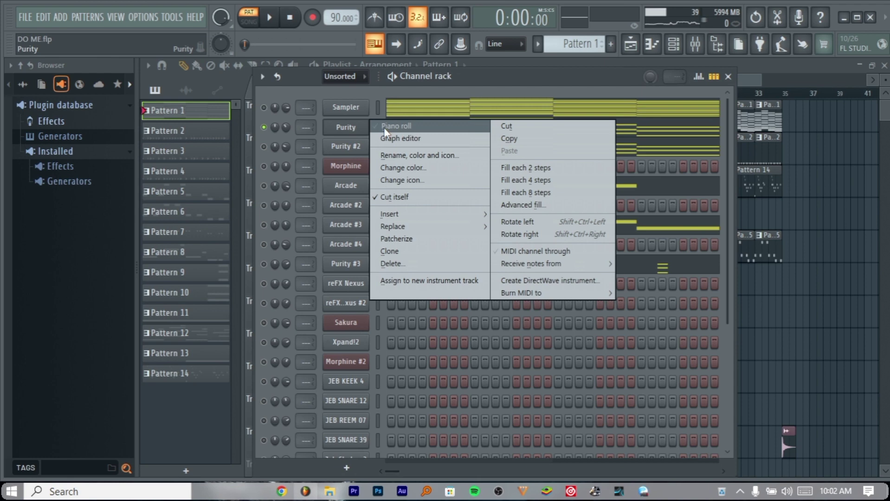
click(384, 127)
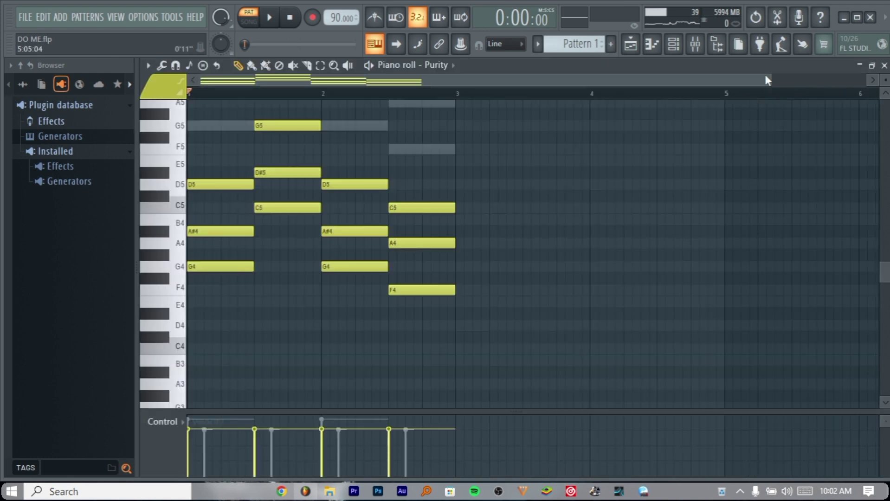
drag(765, 80, 508, 97)
key(space)
scroll(600, 155, up, 2)
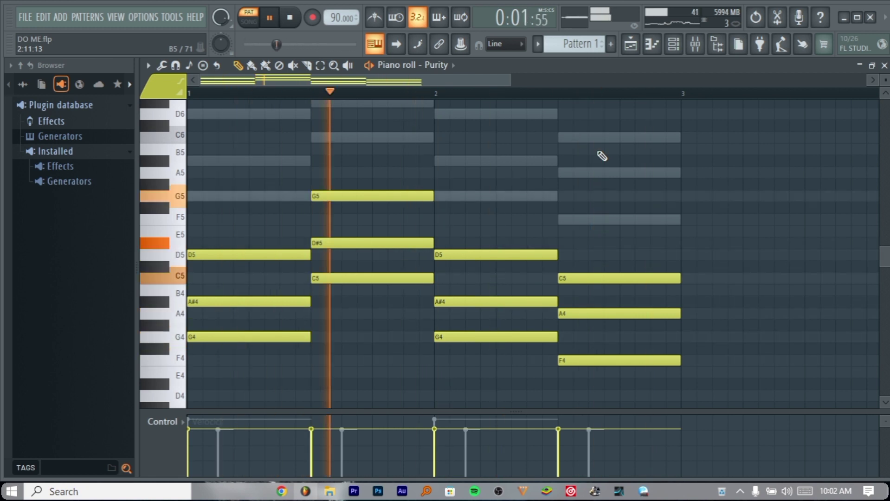
click(884, 66)
key(space)
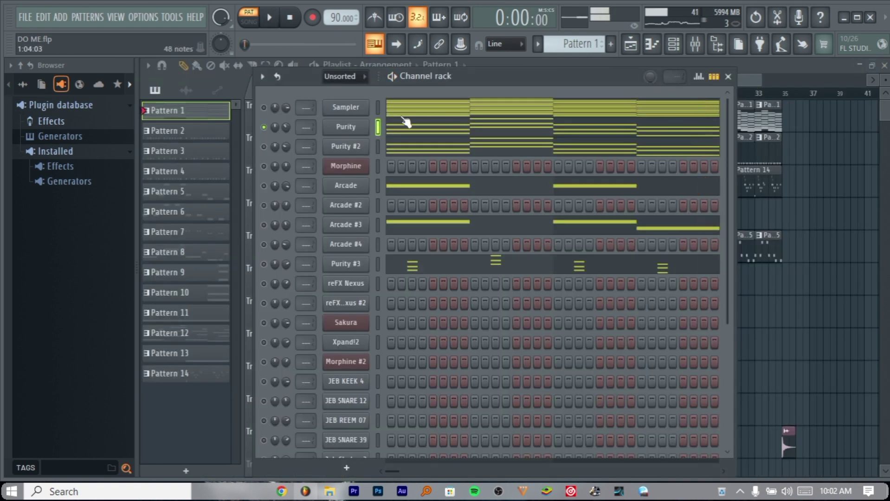
Check the Purity #2 channel's instrument layers, and play its chords in the piano roll
click(360, 152)
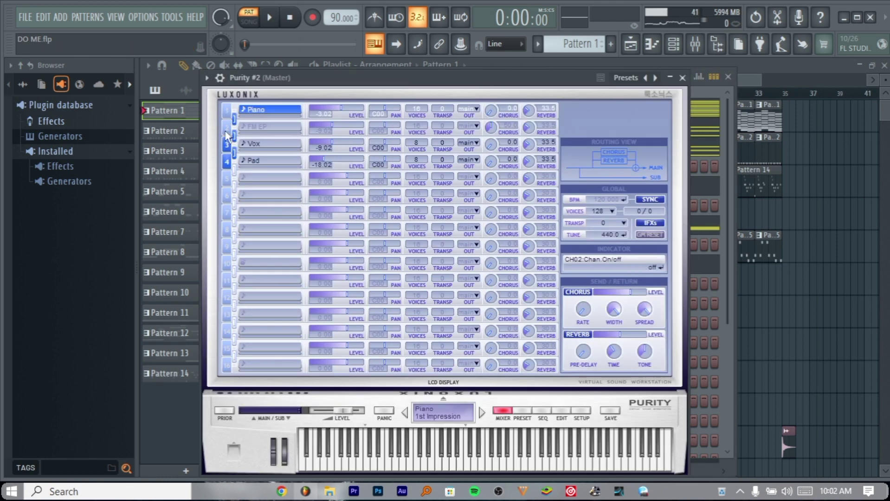
click(682, 77)
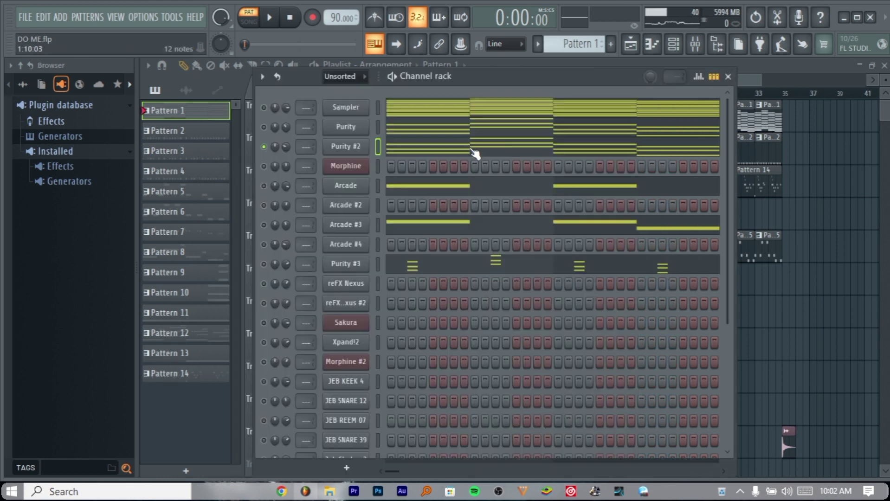
right_click(366, 147)
click(381, 145)
key(space)
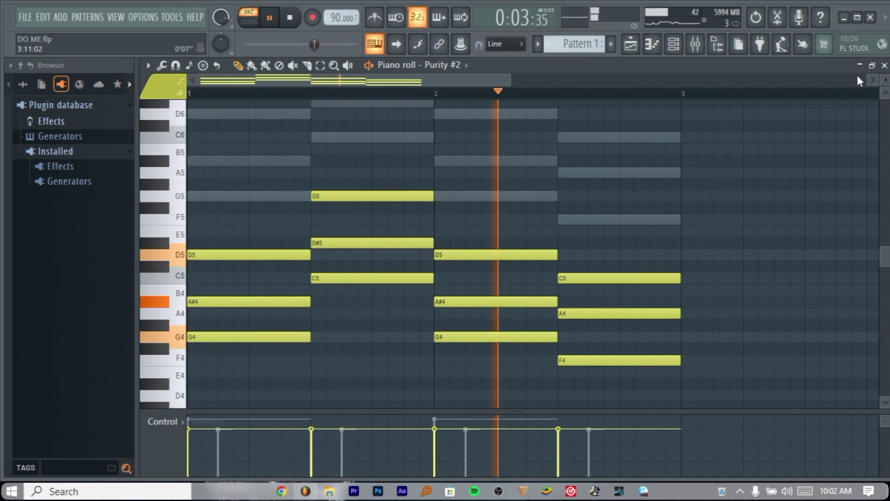
click(884, 66)
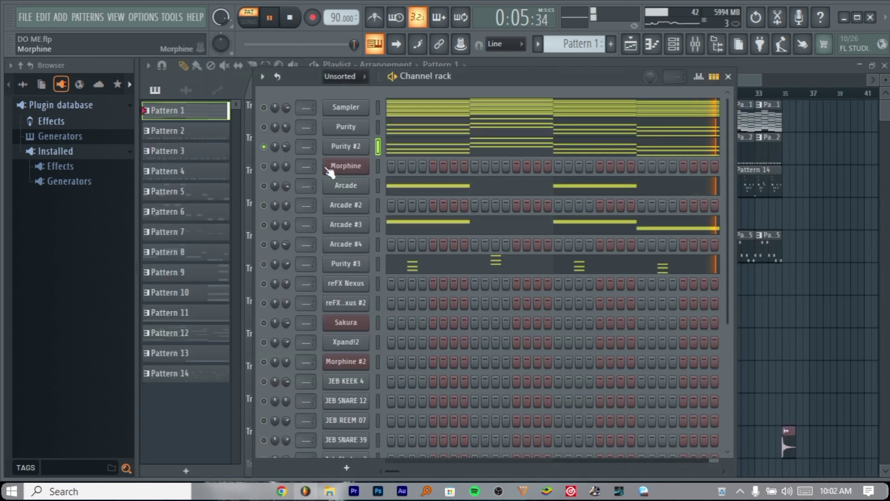
key(space)
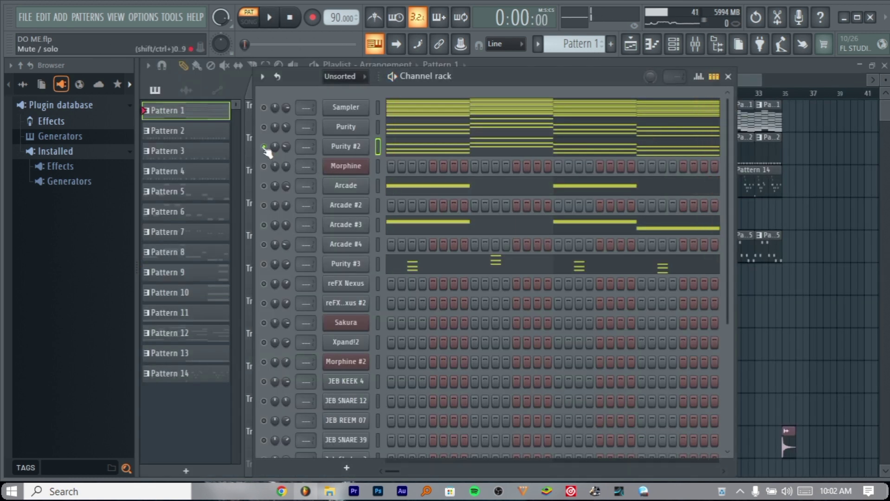
View the Arcade channel's instrument preset, and play its notes in the piano roll
click(360, 188)
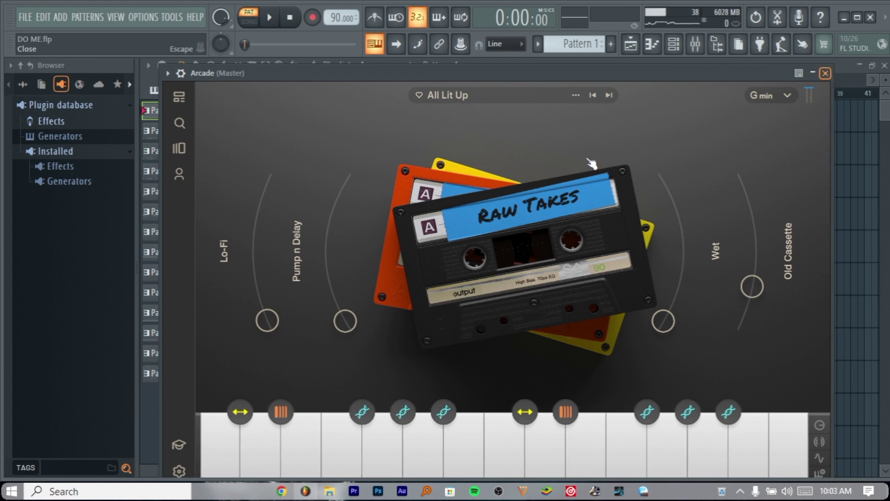
key(Escape)
right_click(341, 181)
click(374, 187)
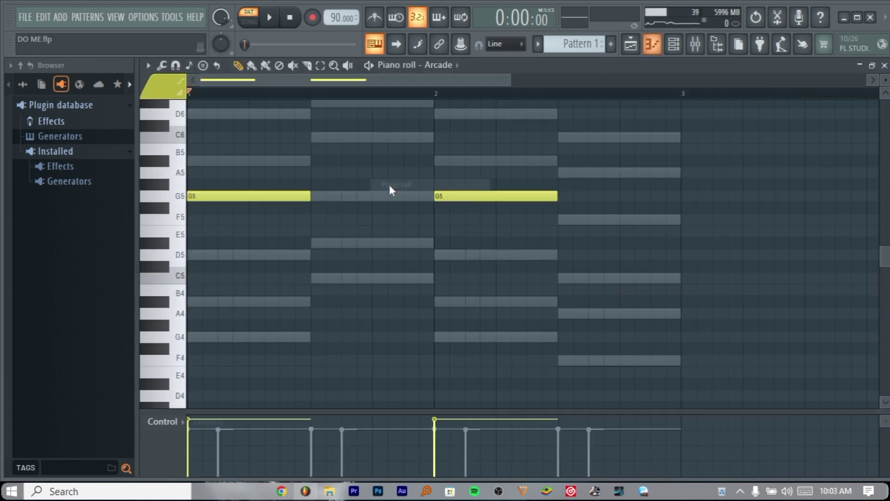
key(space)
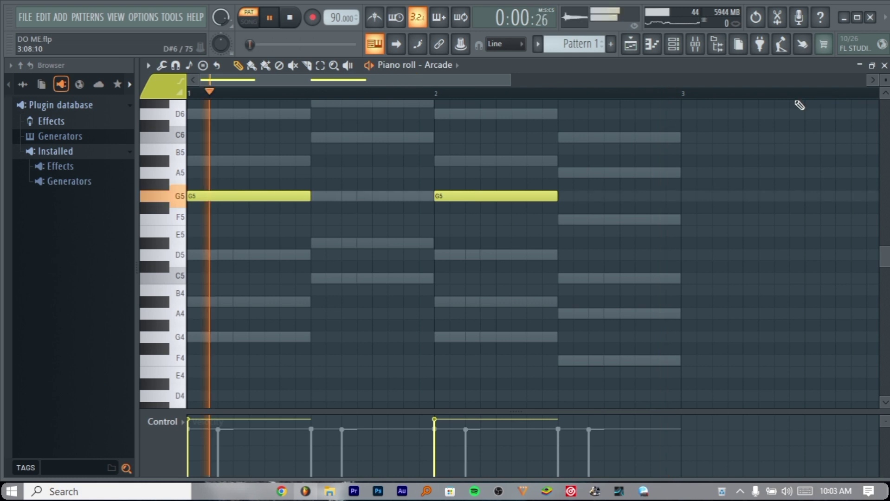
click(884, 66)
key(space)
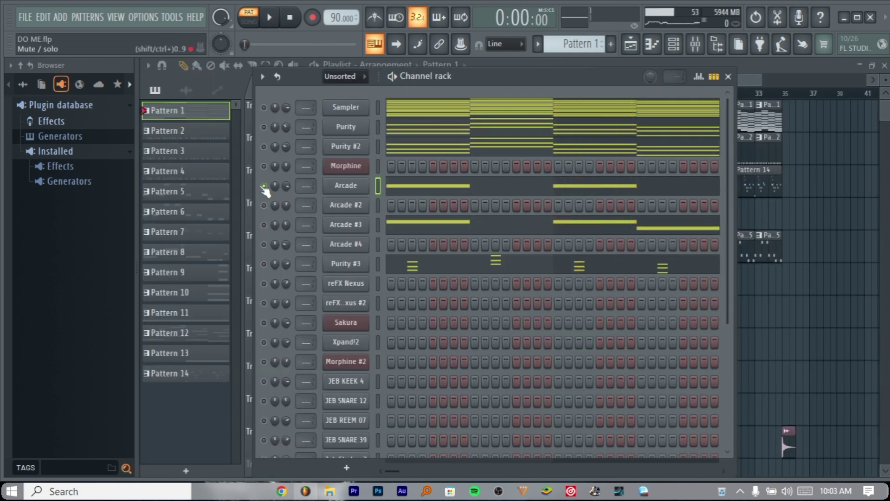
View the Arcade #3 channel's instrument preset, and play its notes in the piano roll
click(355, 226)
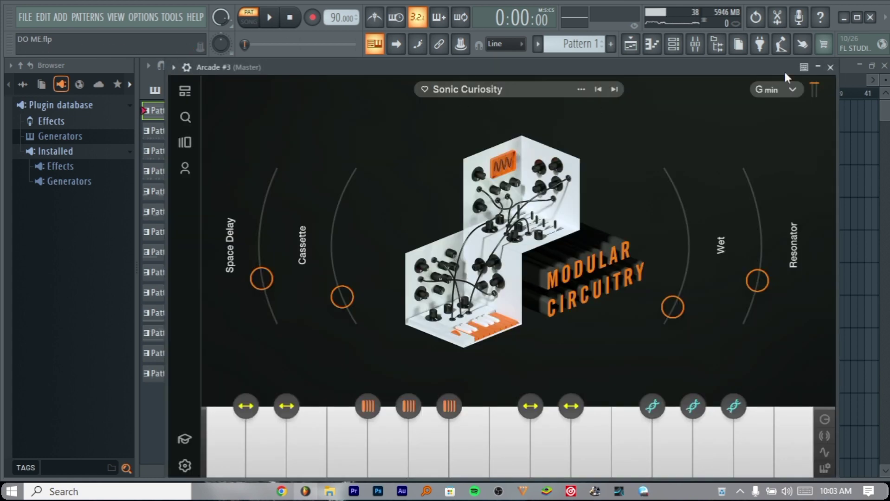
click(829, 67)
right_click(355, 222)
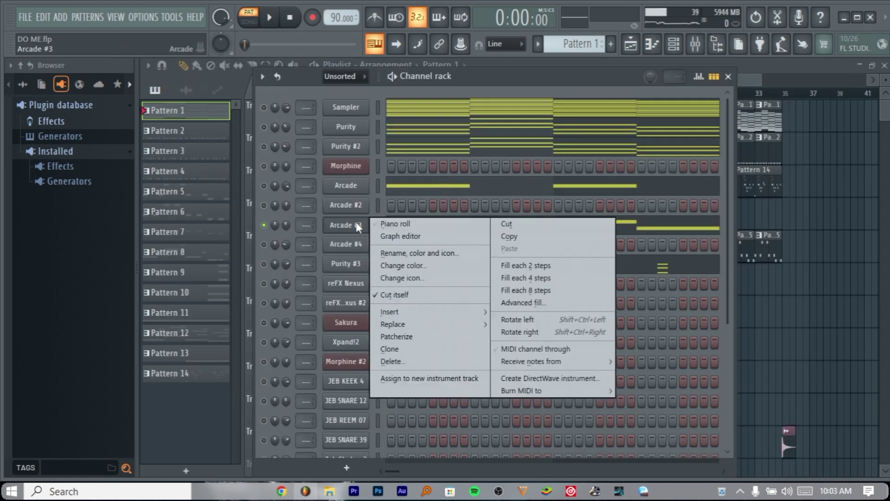
click(391, 221)
key(space)
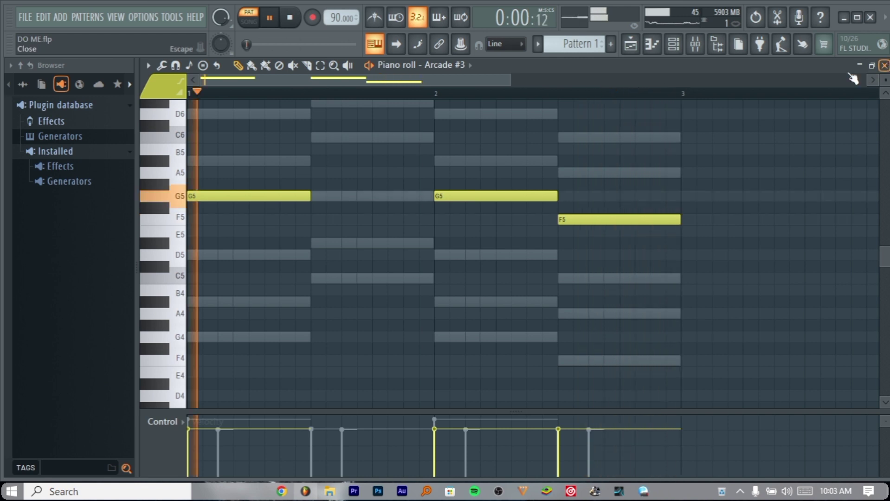
click(883, 66)
key(space)
Solo the Purity #3 channel, view its instrument preset, and play its short chords in the piano roll
click(264, 263)
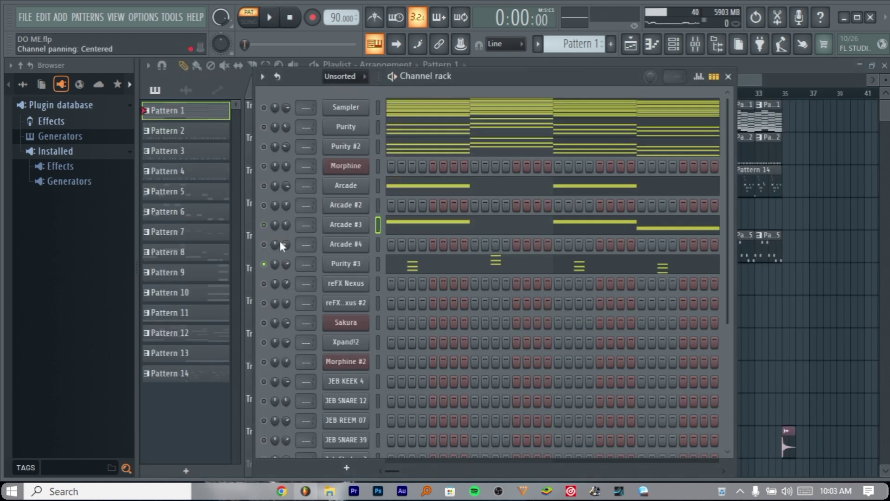
click(351, 266)
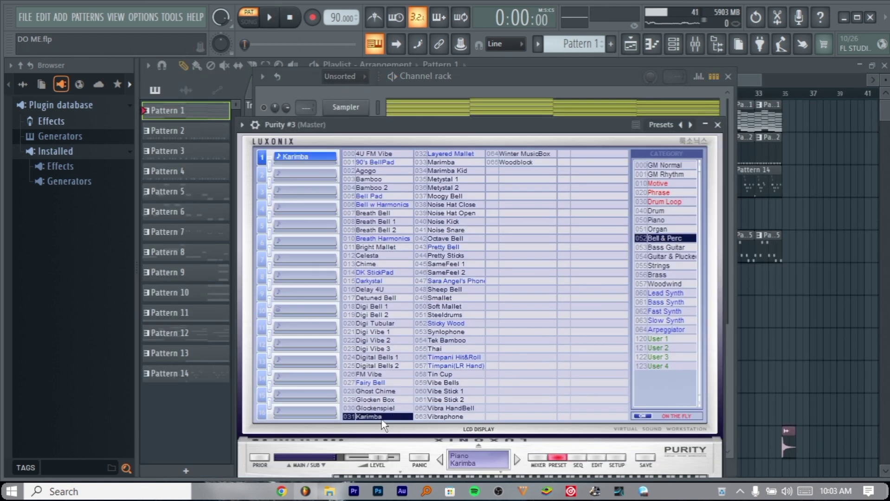
click(718, 125)
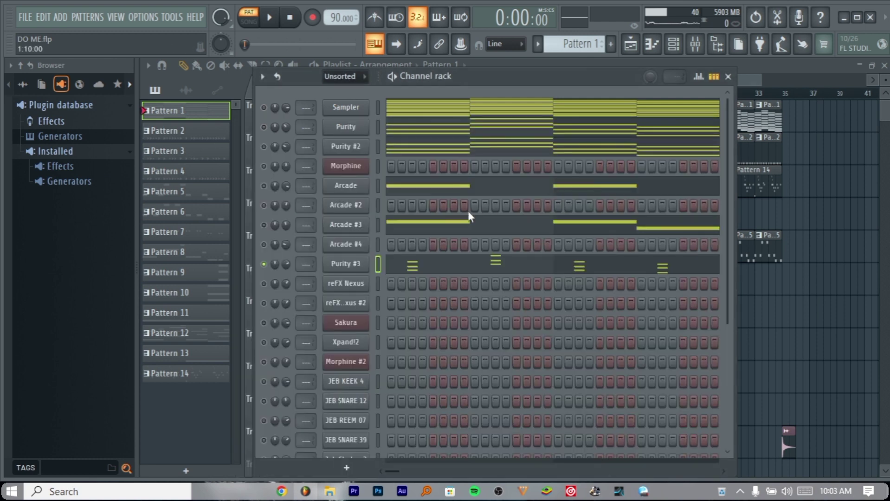
right_click(349, 271)
click(377, 263)
key(space)
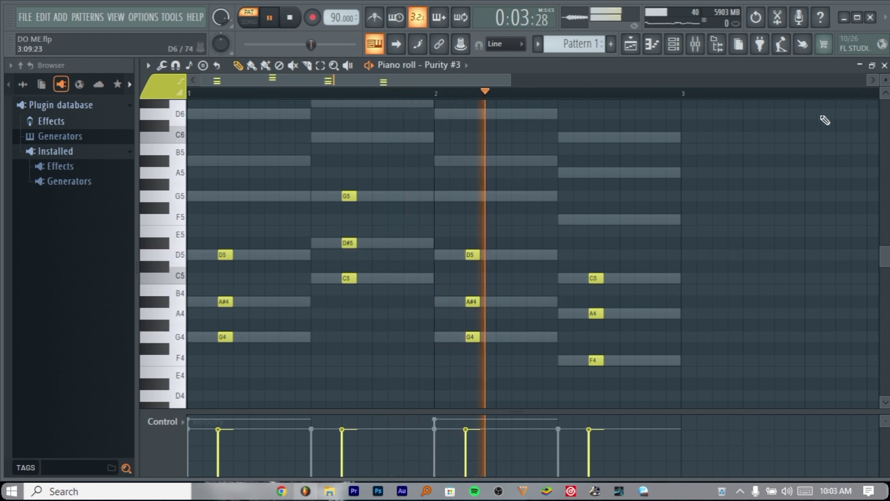
click(884, 66)
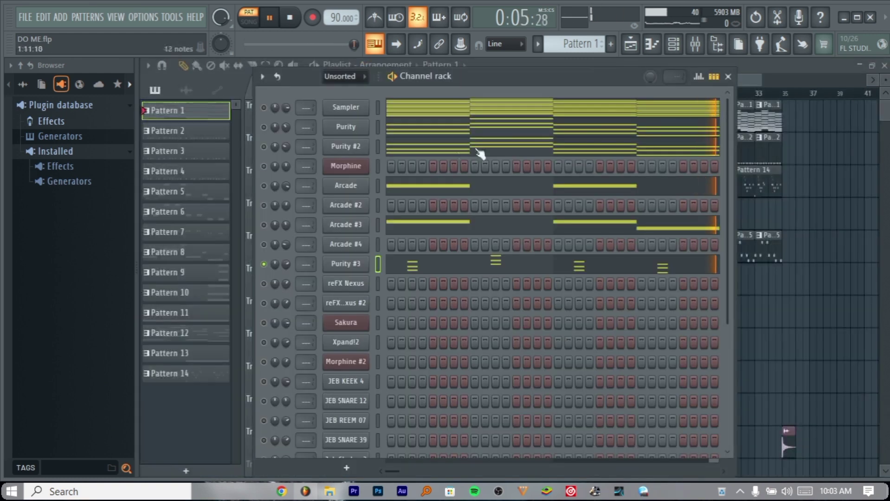
key(space)
Unsolo Purity #3 to re-enable all channels, and play Pattern 1 with every layer together
right_click(264, 264)
click(281, 253)
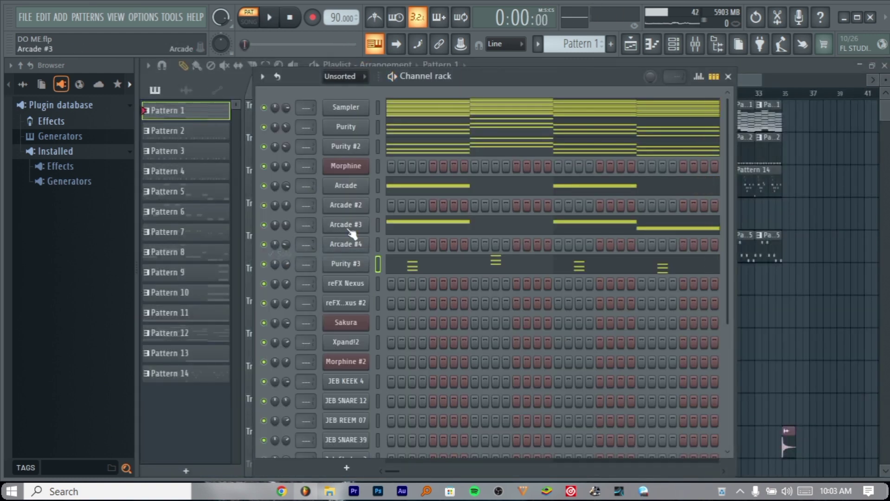
key(space)
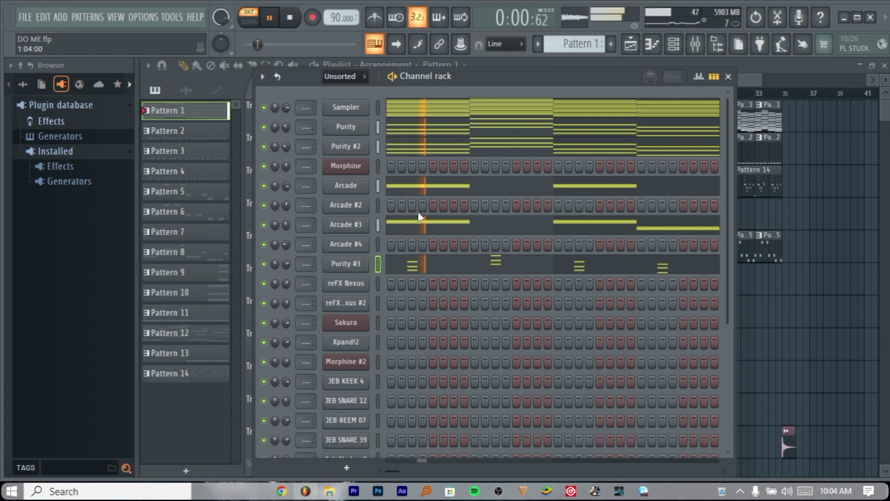
key(space)
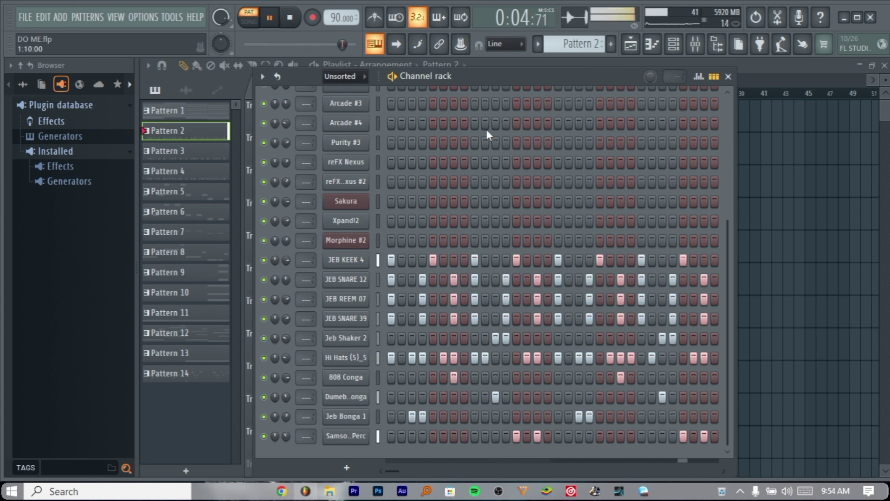
Stop Pattern 2 and audition Patterns 3, 4 and 5 in turn in the channel rack
key(space)
key(KP_Add)
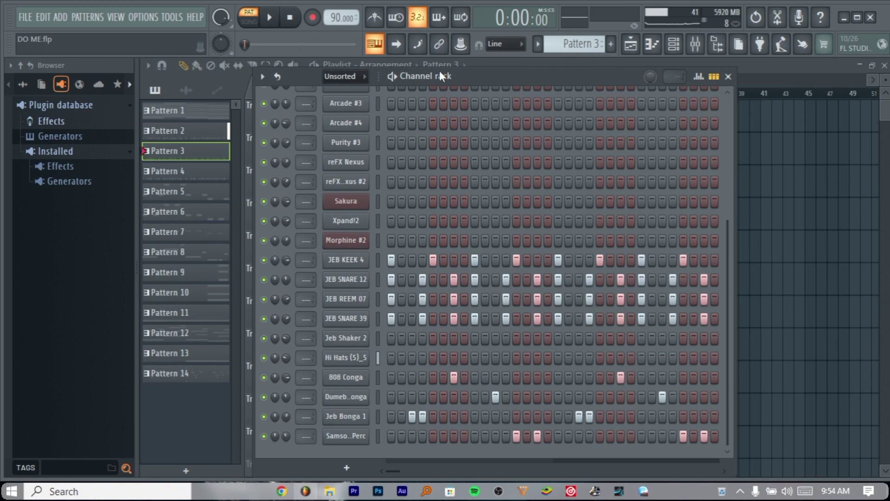
key(space)
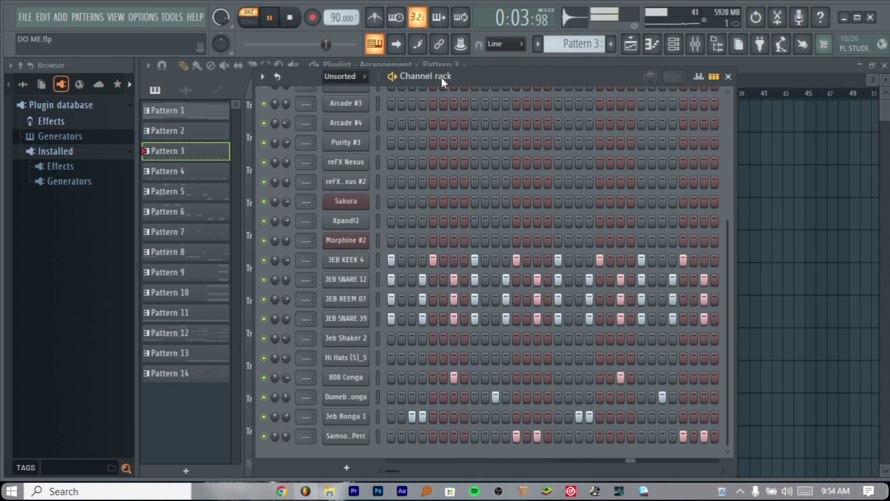
key(space)
key(KP_Add)
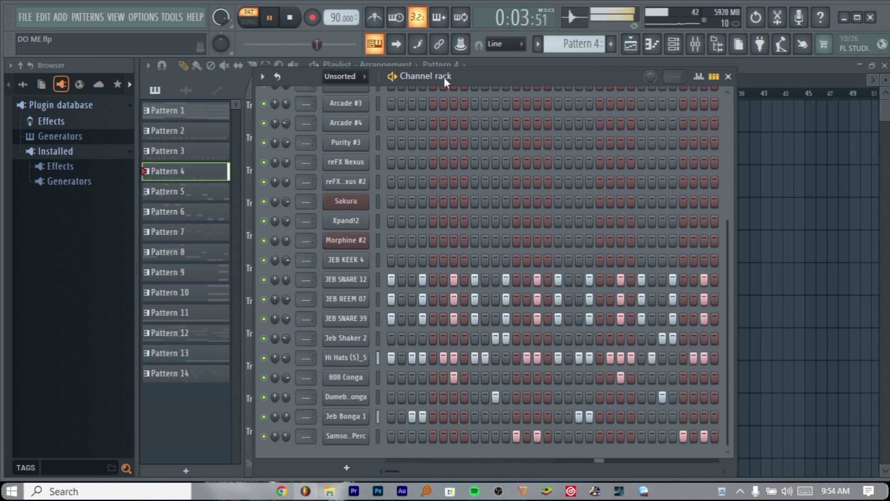
key(space)
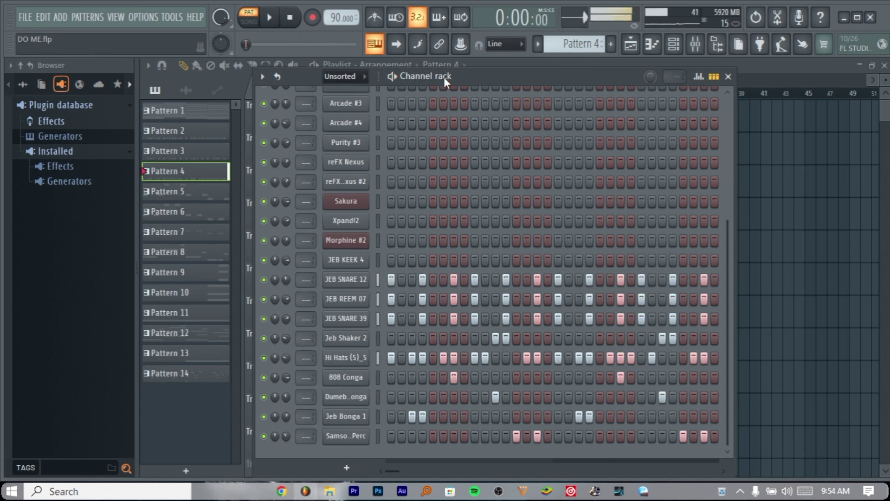
key(Down)
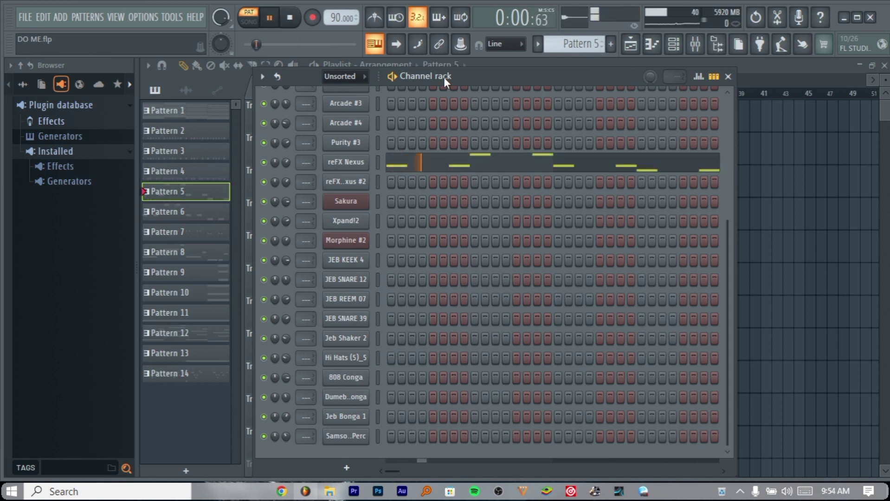
View the instrument preset of Pattern 5's reFX Nexus channel, play its notes in the piano roll, and stop playback
click(386, 172)
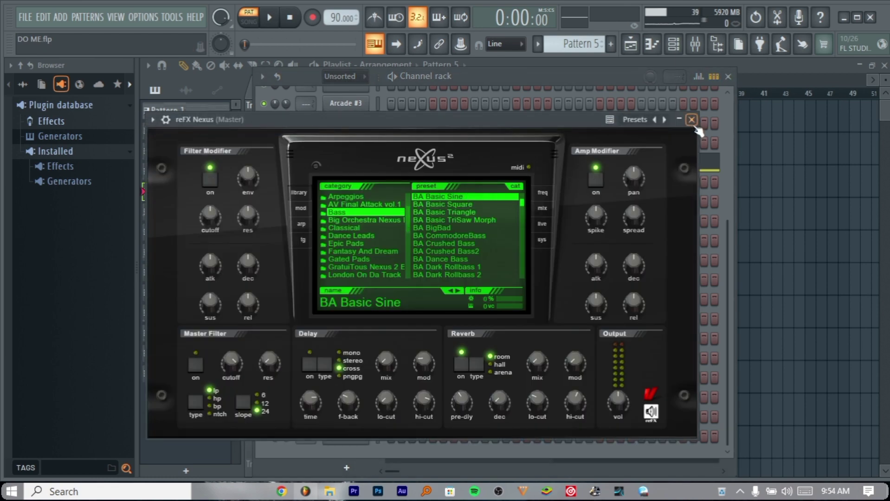
click(691, 120)
right_click(367, 160)
click(391, 163)
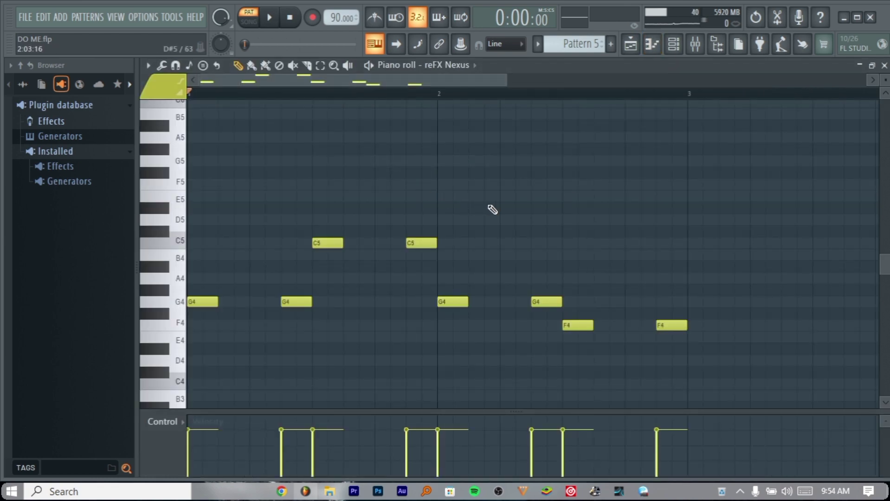
key(space)
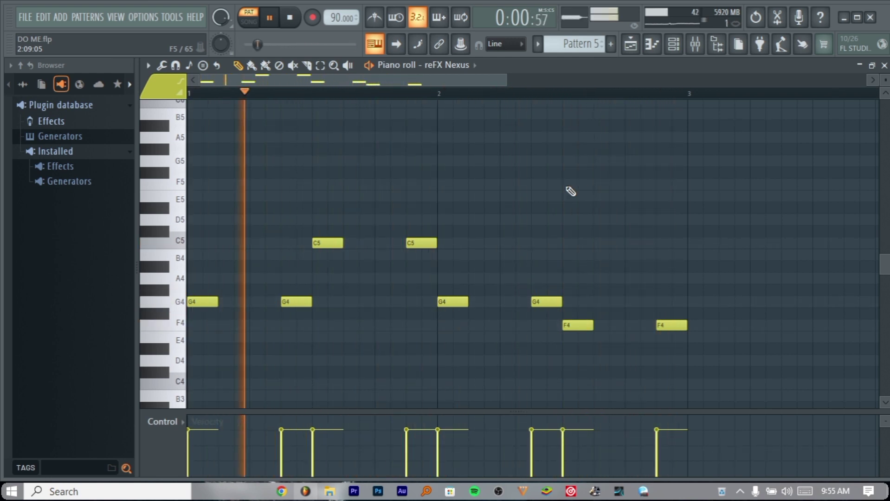
click(885, 67)
key(space)
Switch to Pattern 6, view the reFX Nexus preset, and play the channel's notes in the piano roll
key(KP_Add)
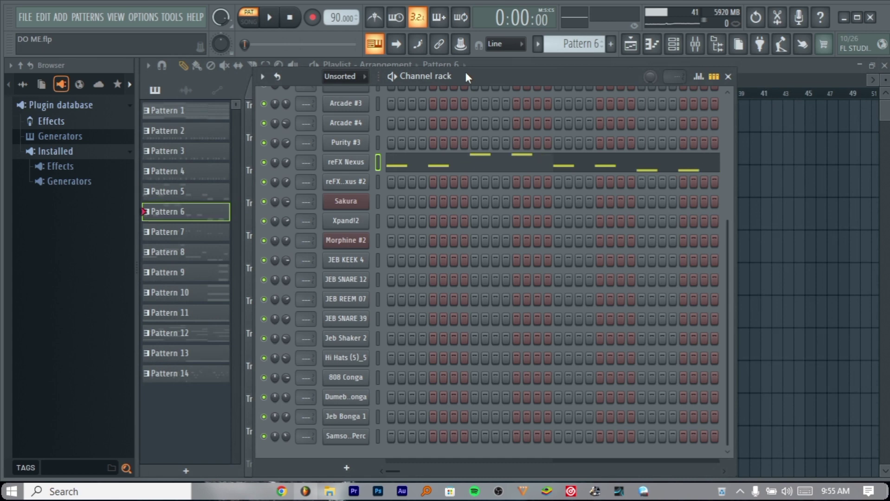
click(365, 163)
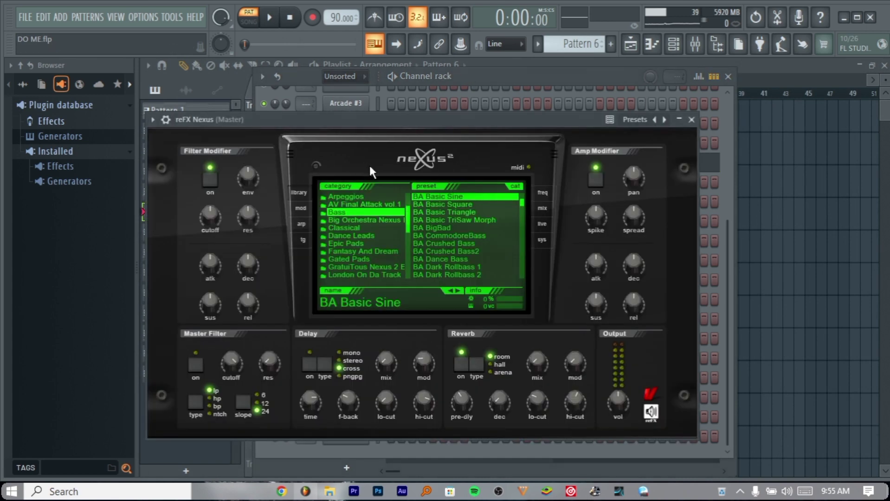
click(691, 120)
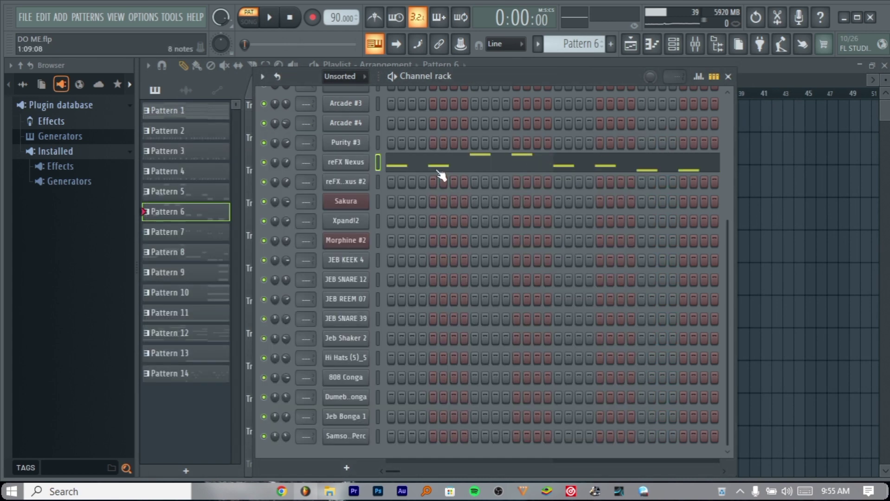
right_click(363, 167)
click(387, 161)
key(space)
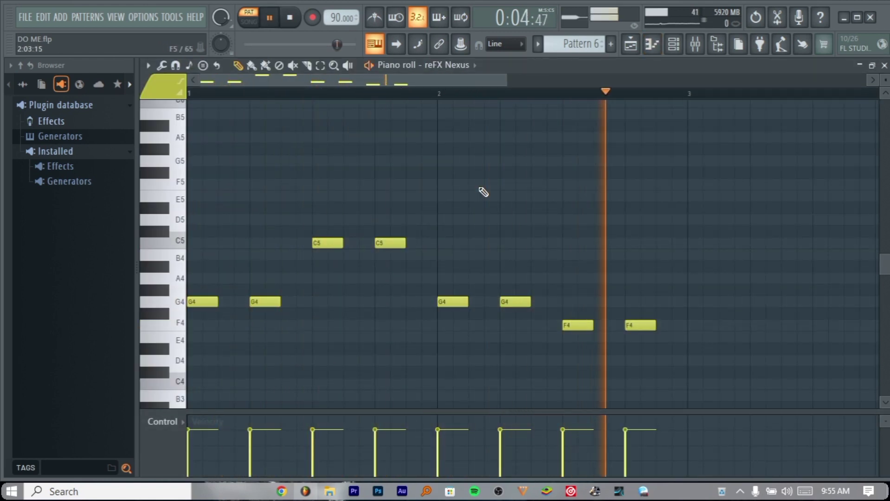
click(883, 65)
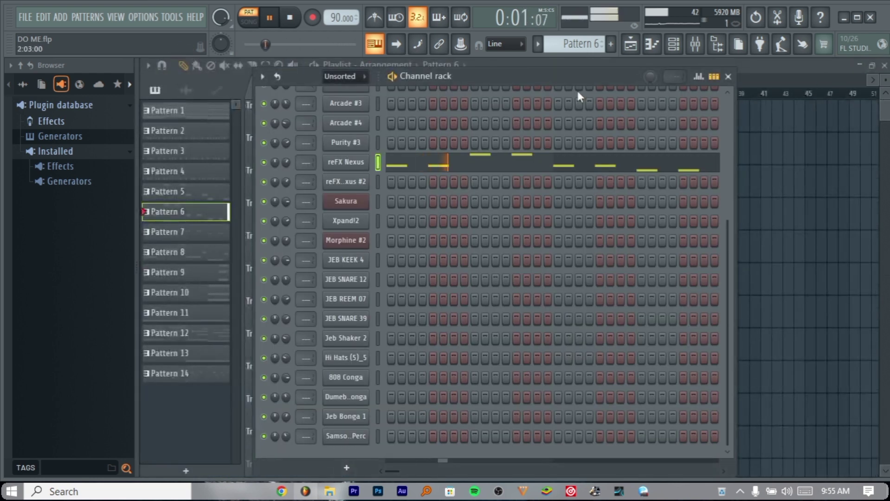
key(space)
Switch to Pattern 7, view the reFX Nexus #2 preset, and play the channel's short notes in the piano roll
key(KP_Add)
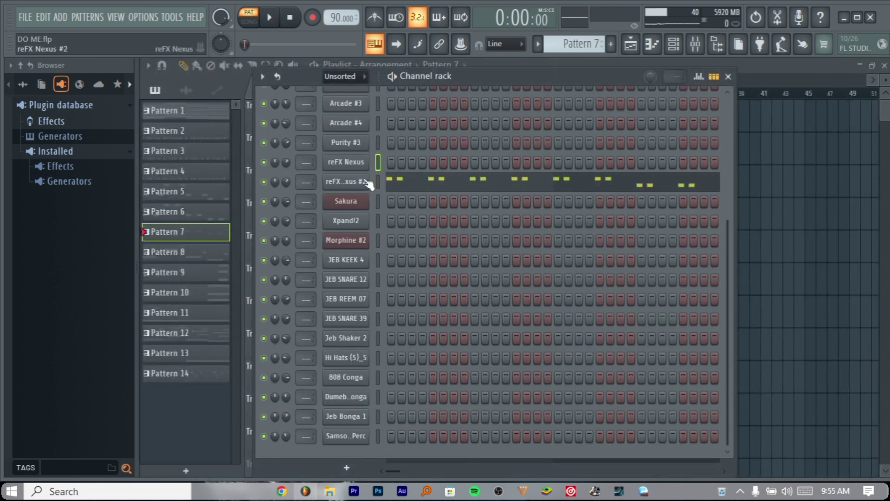
click(366, 182)
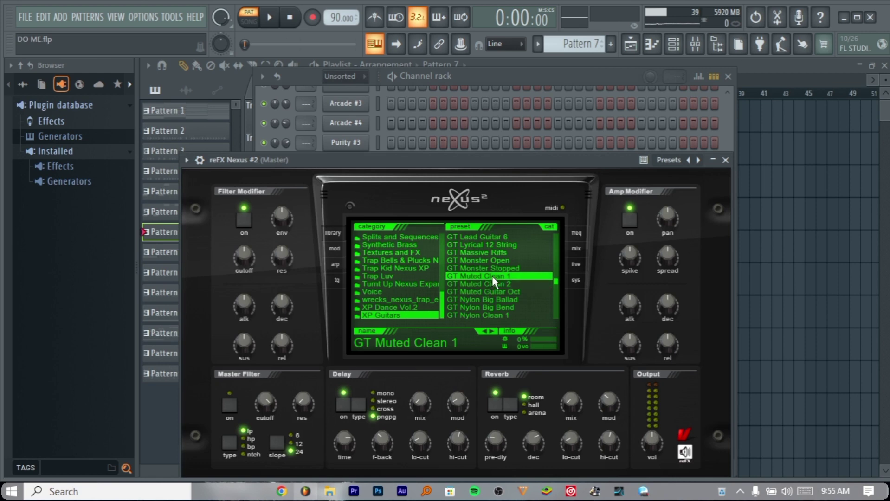
click(725, 159)
right_click(356, 177)
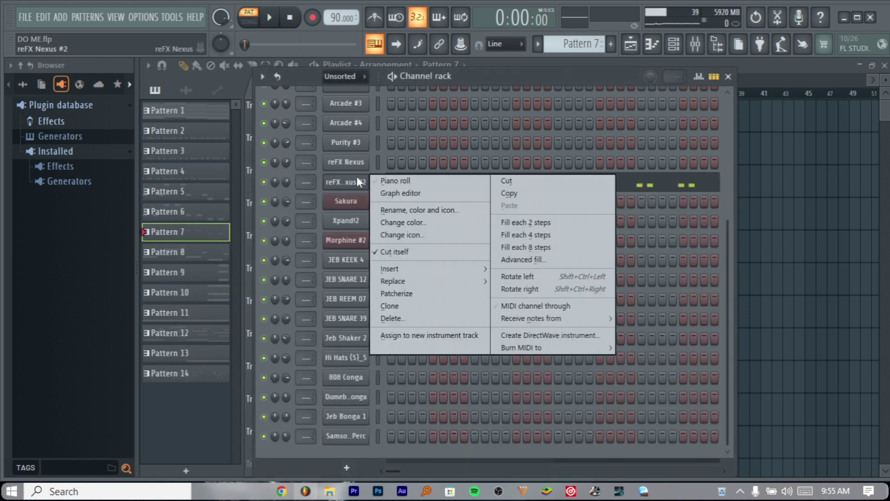
click(387, 179)
scroll(483, 200, up, 3)
key(space)
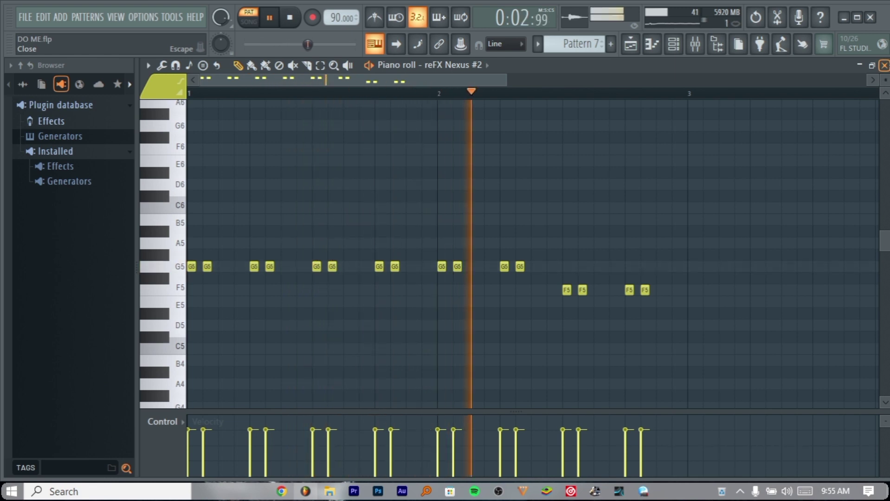
click(884, 65)
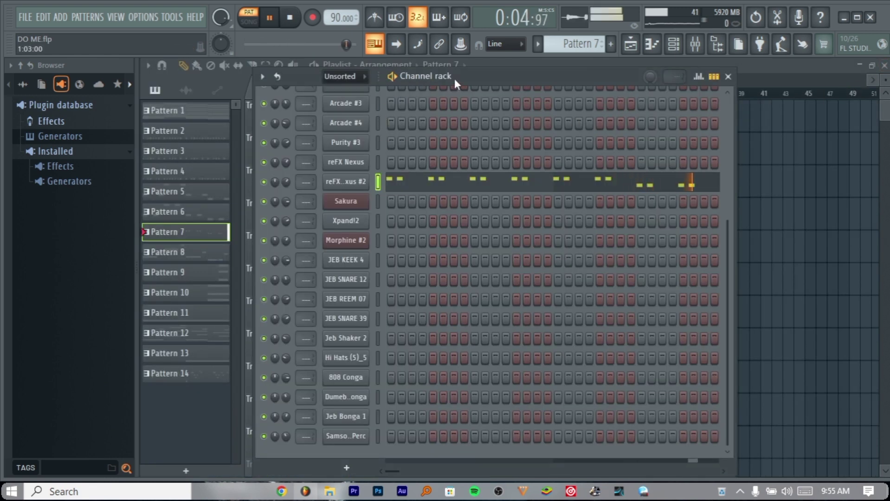
key(space)
Switch to Pattern 8, view the Sakura channel's preset, and play its bass notes in the piano roll
key(KP_Add)
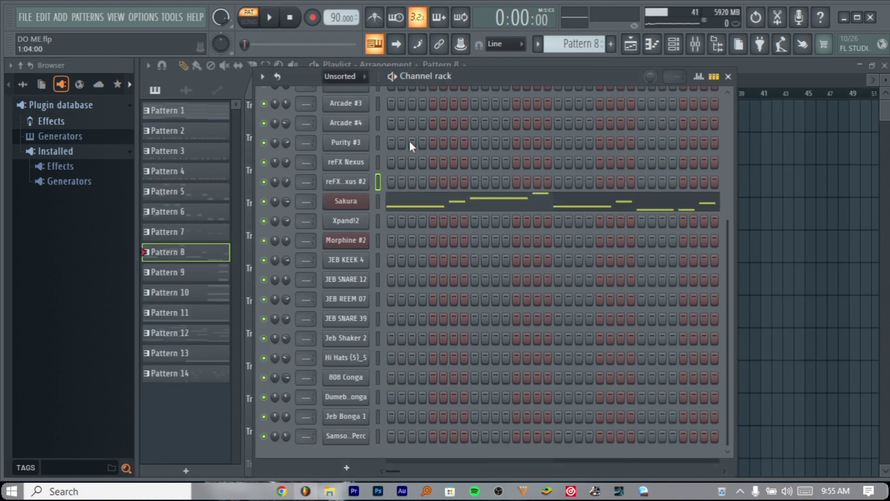
click(352, 201)
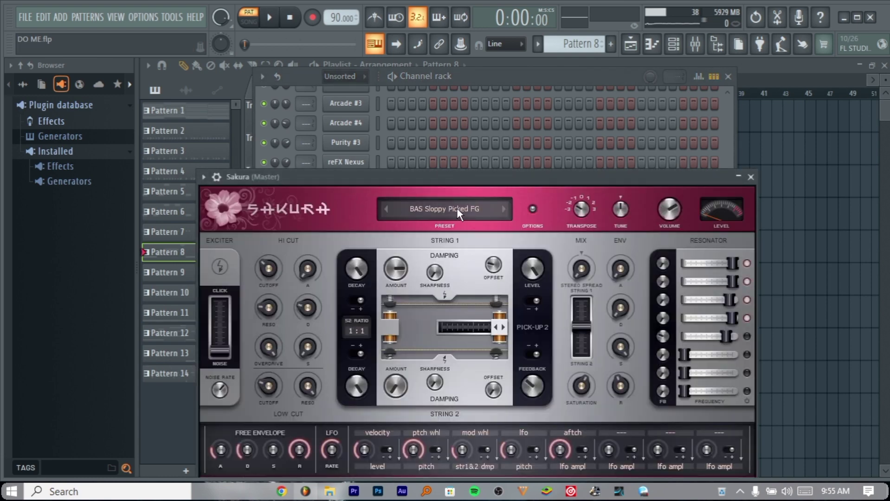
drag(481, 177, 470, 148)
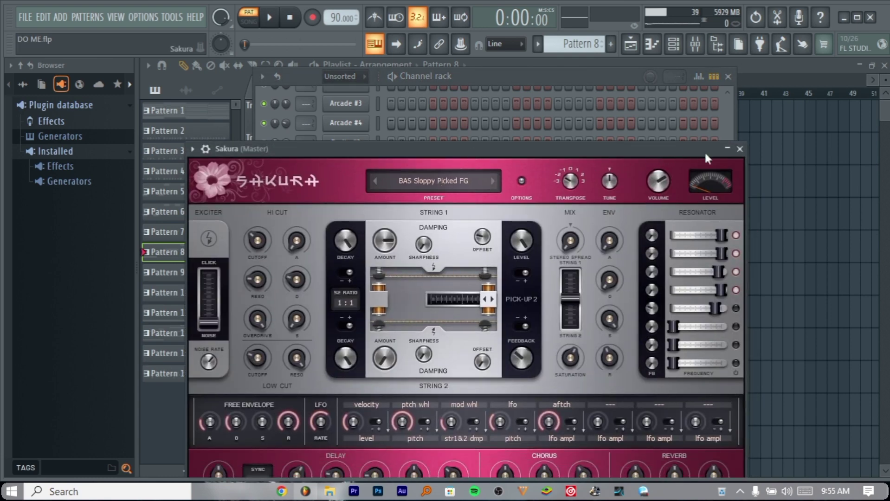
click(738, 149)
right_click(371, 201)
click(394, 201)
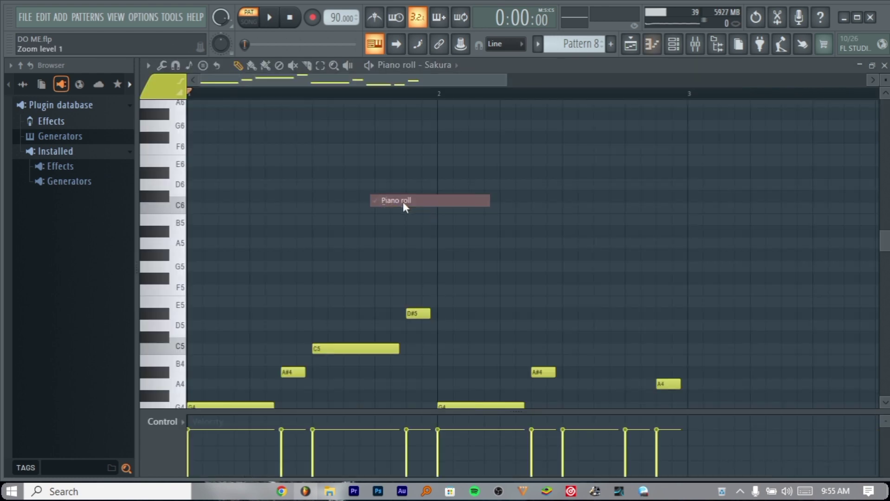
scroll(486, 221, down, 3)
key(space)
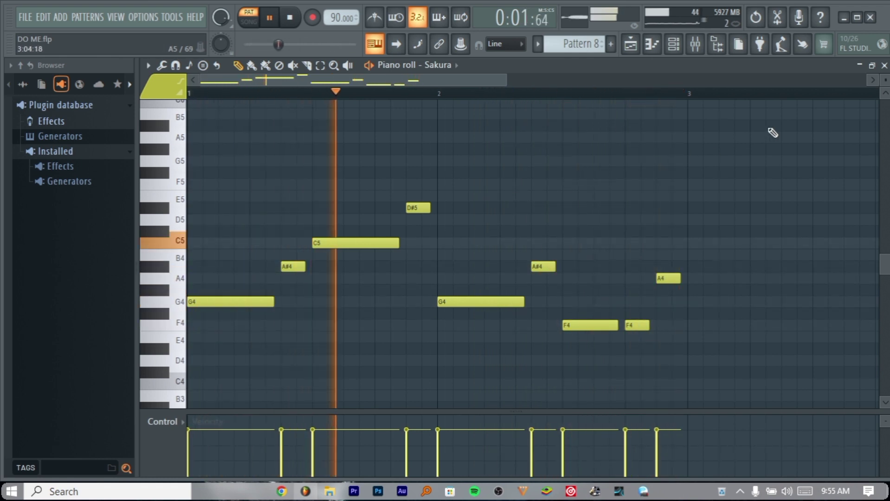
click(884, 65)
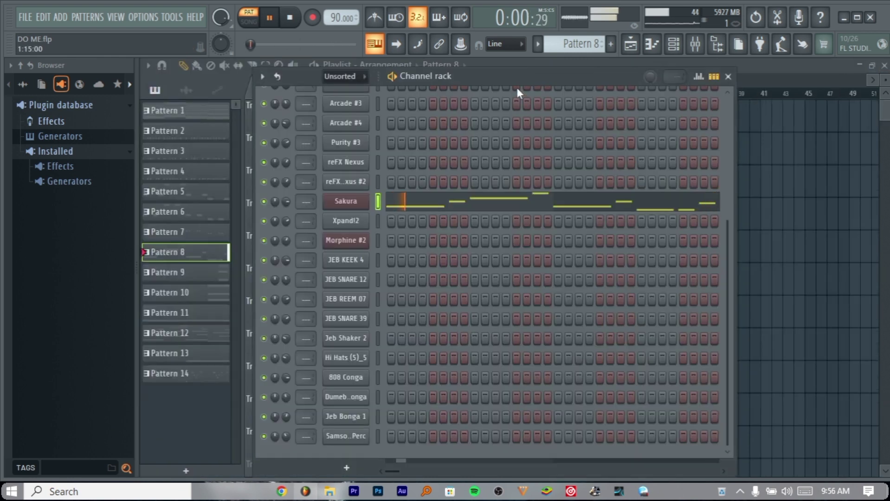
Switch to Pattern 9, view the Xpand!2 preset, and play its chord in the piano roll from the middle of bar 2
key(KP_Add)
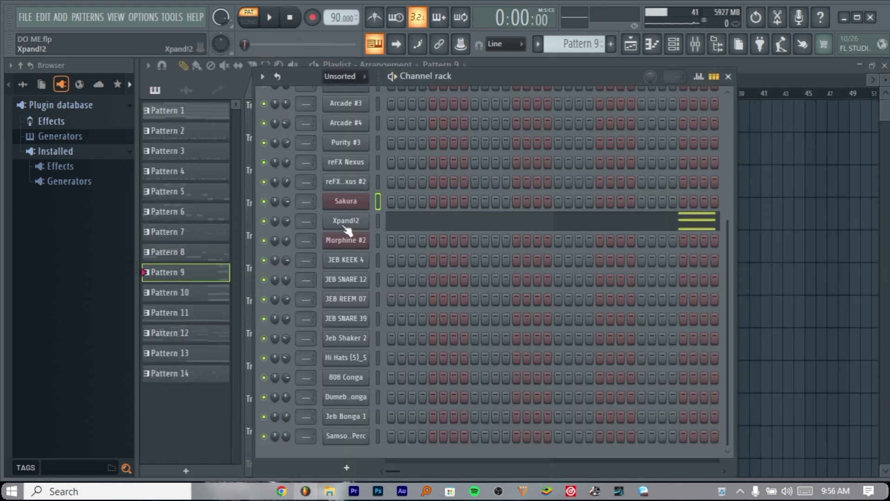
click(459, 213)
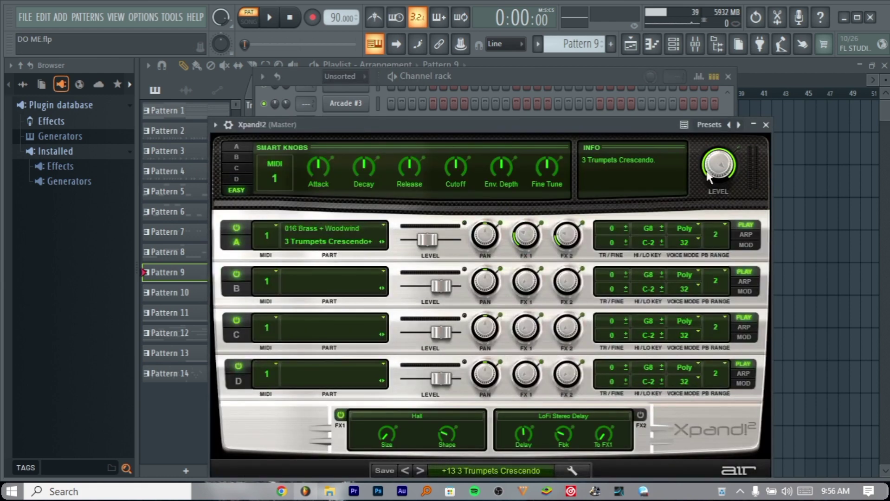
click(766, 125)
right_click(383, 217)
click(386, 221)
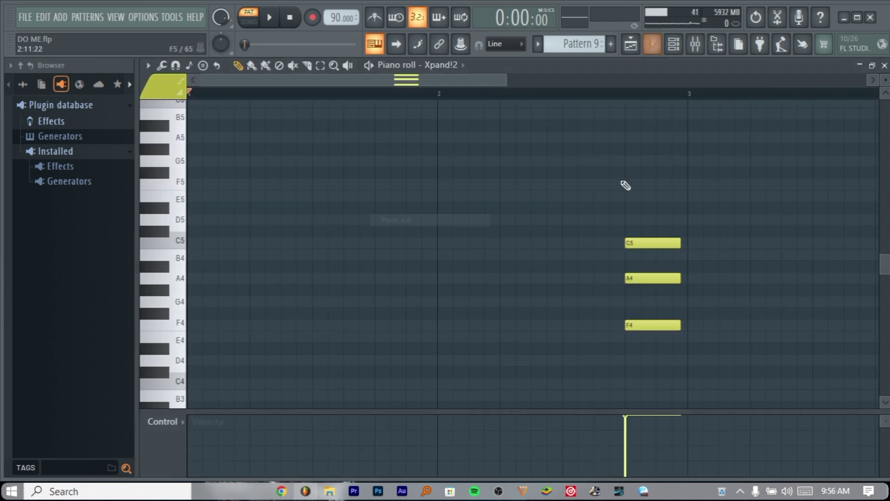
click(562, 97)
key(space)
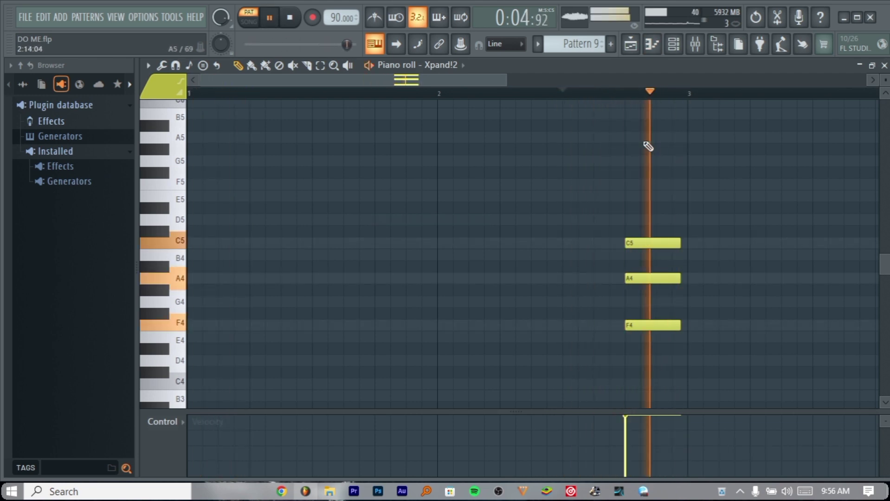
key(space)
key(F7)
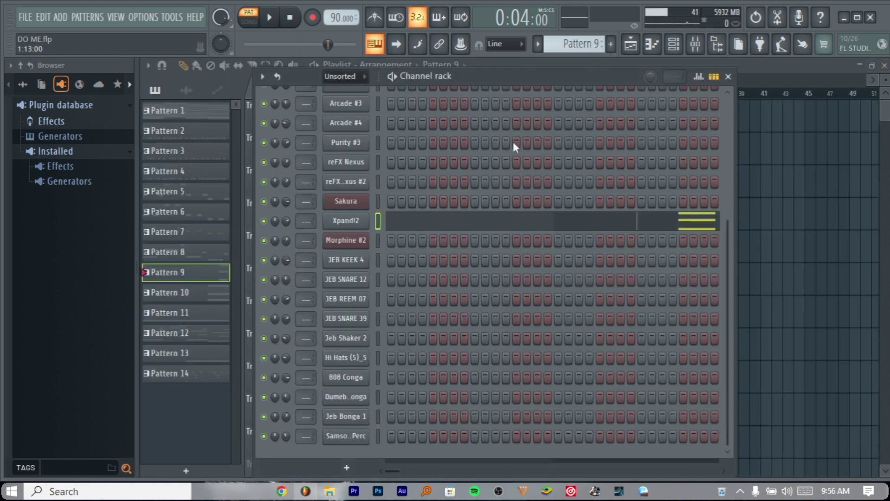
Switch to Pattern 10, view the Xpand!2 preset, and play its chord in the piano roll from the middle of bar 1
key(KP_Add)
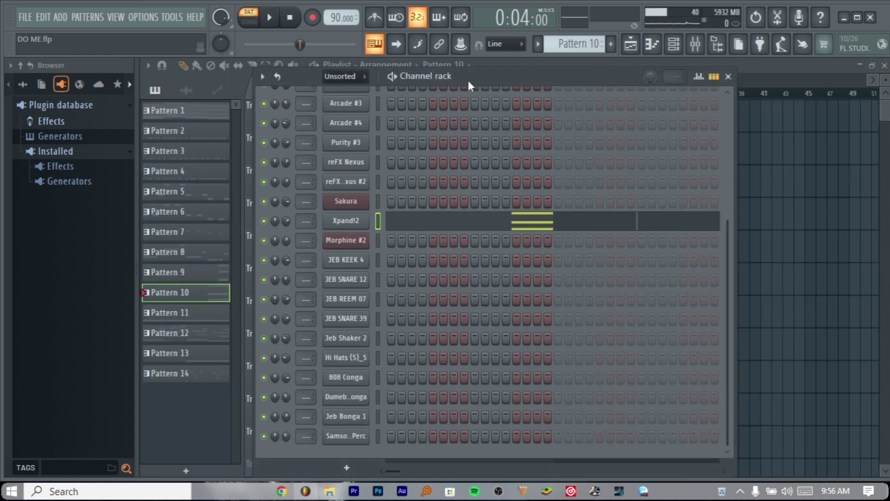
click(356, 224)
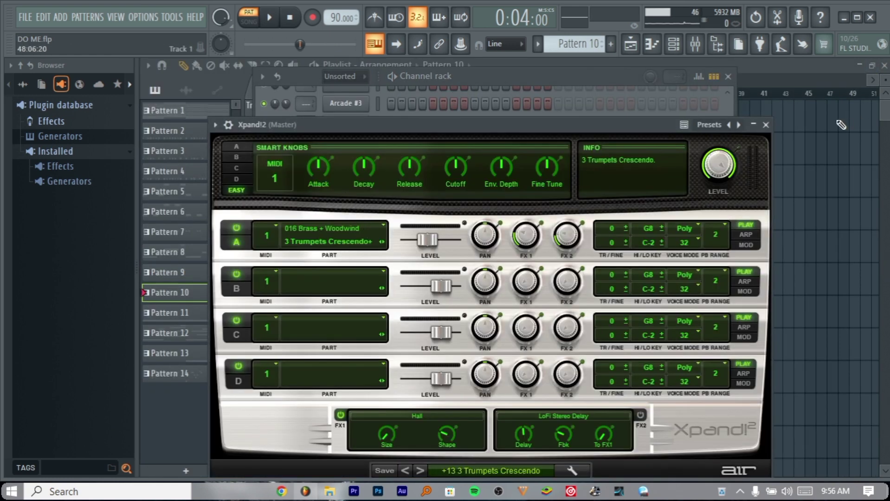
click(766, 125)
right_click(358, 222)
click(399, 222)
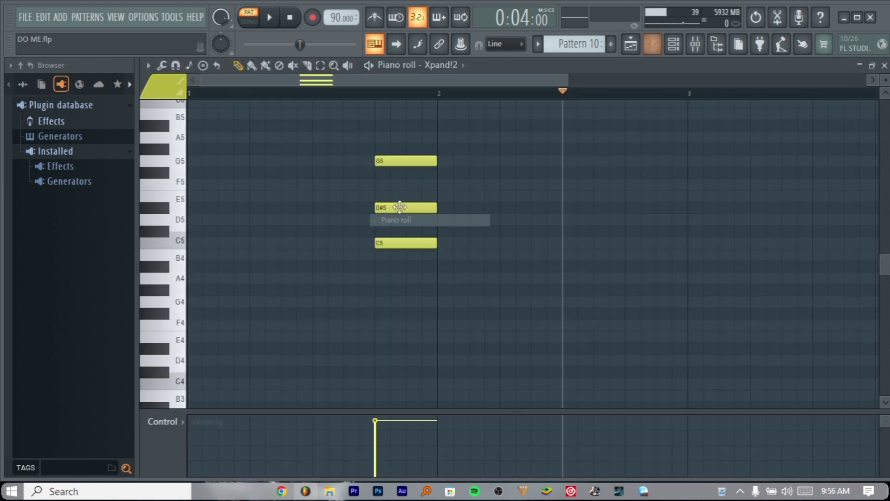
click(314, 95)
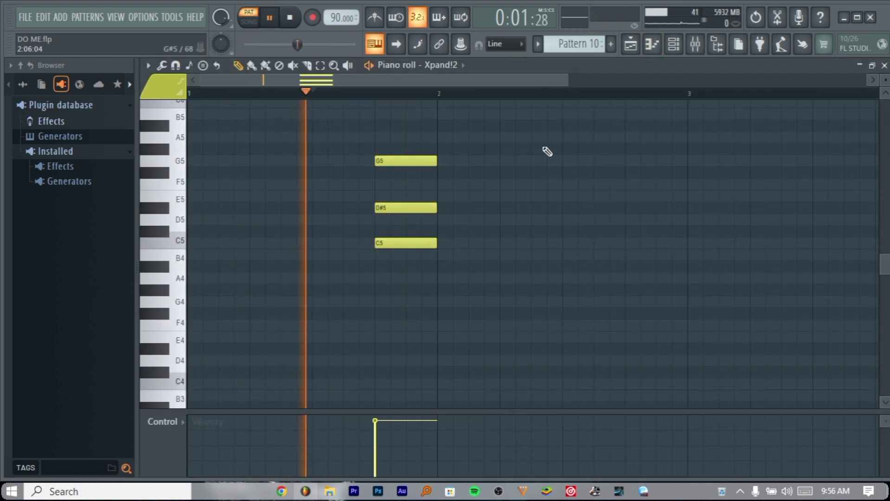
click(884, 65)
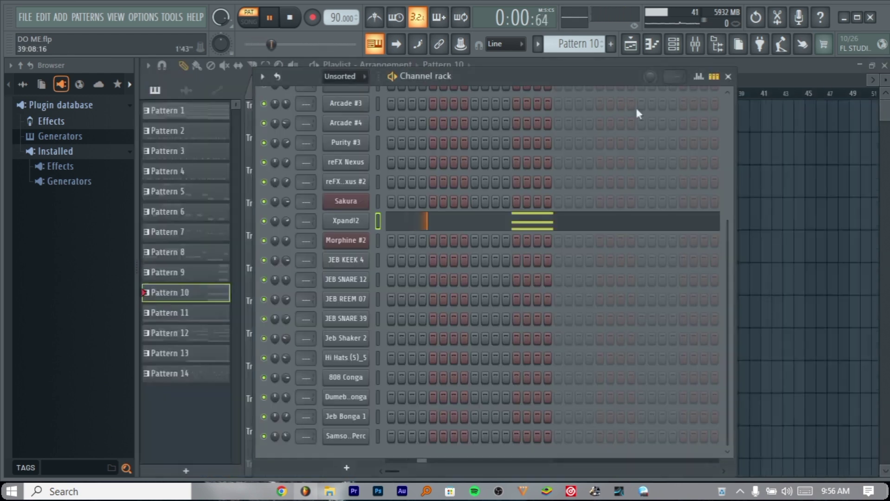
Switch to Pattern 11, view the Arcade #4 channel's preset, and play its long sustained note in the piano roll
key(KP_Add)
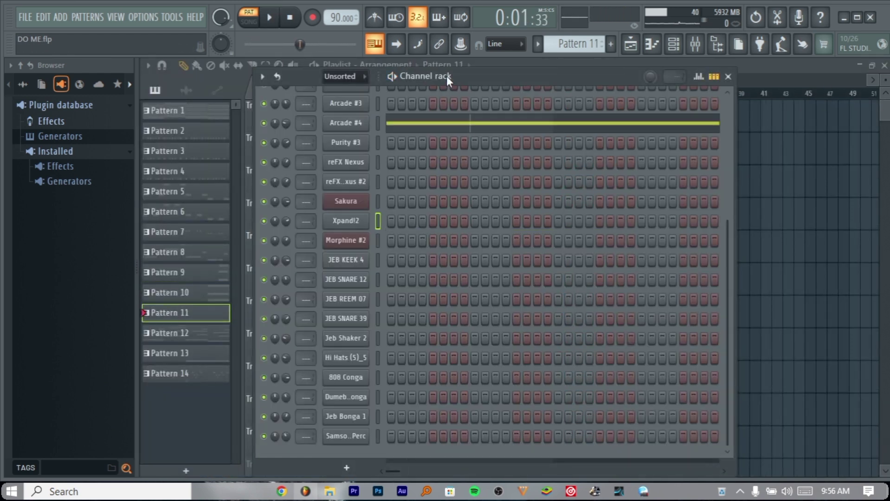
click(358, 125)
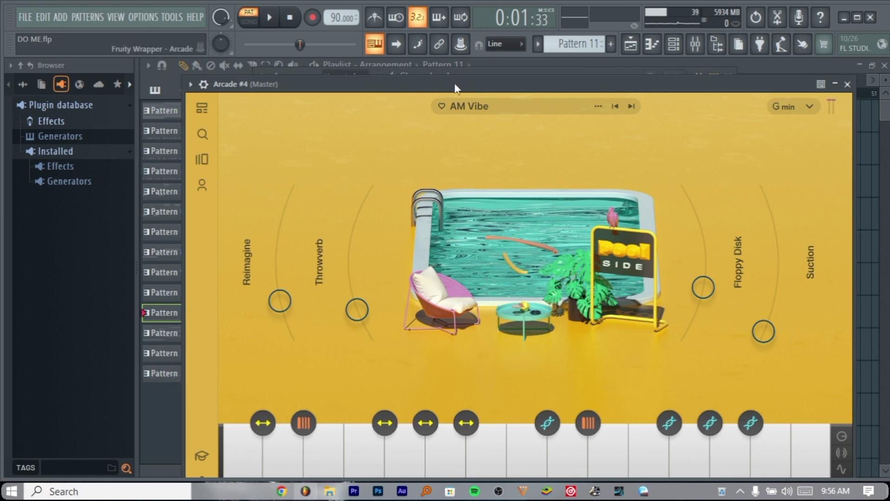
drag(454, 85, 450, 73)
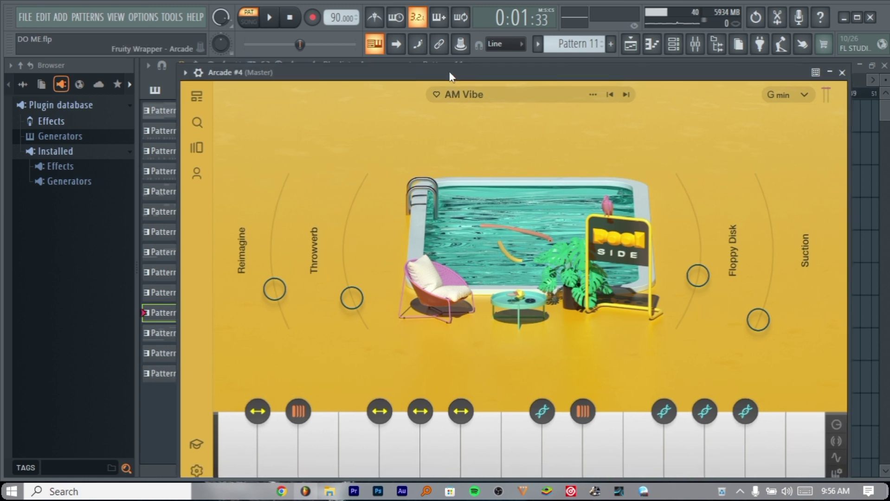
click(843, 73)
right_click(345, 124)
click(377, 122)
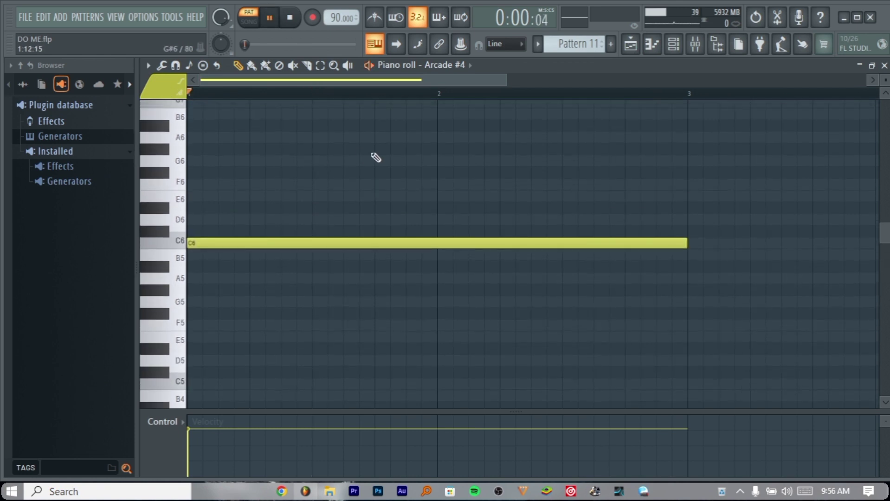
key(space)
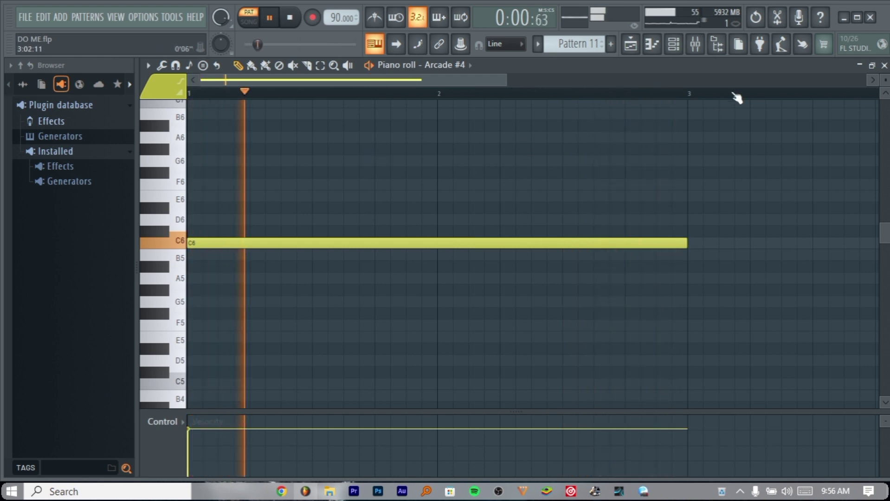
click(884, 65)
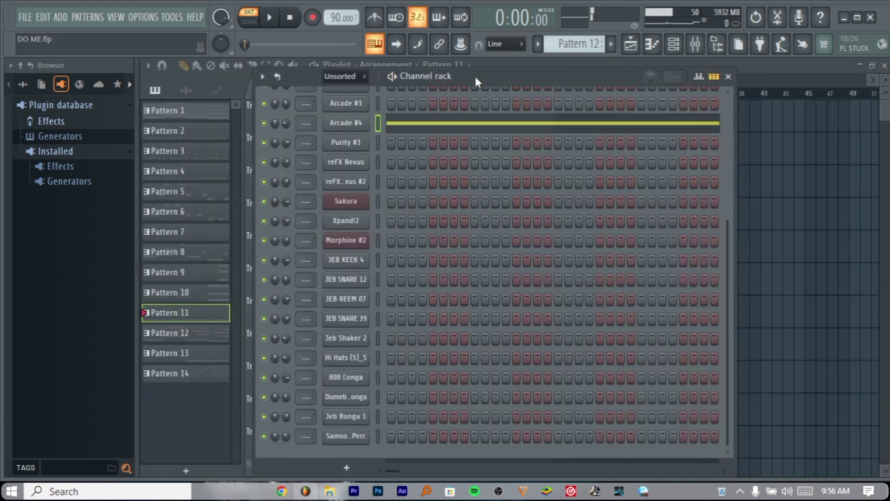
Switch to Pattern 12, view the Morphine channel's preset, and play its guitar notes in the piano roll
key(KP_Add)
scroll(469, 178, up, 3)
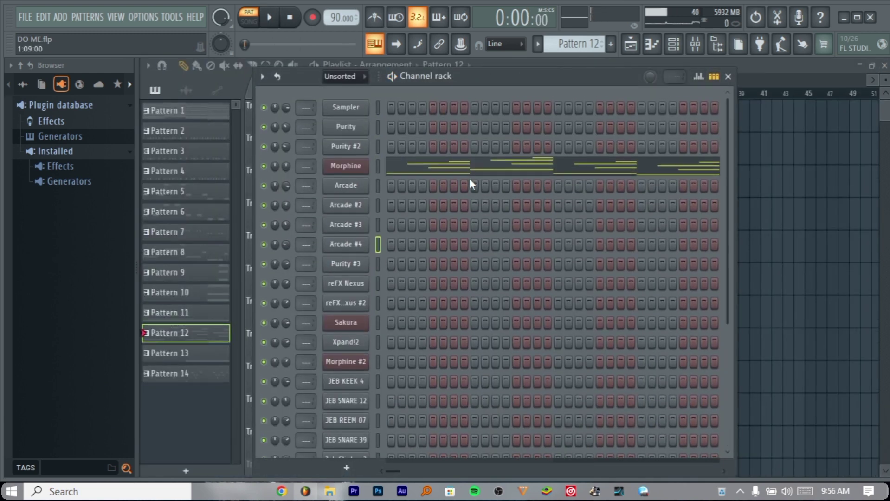
click(362, 166)
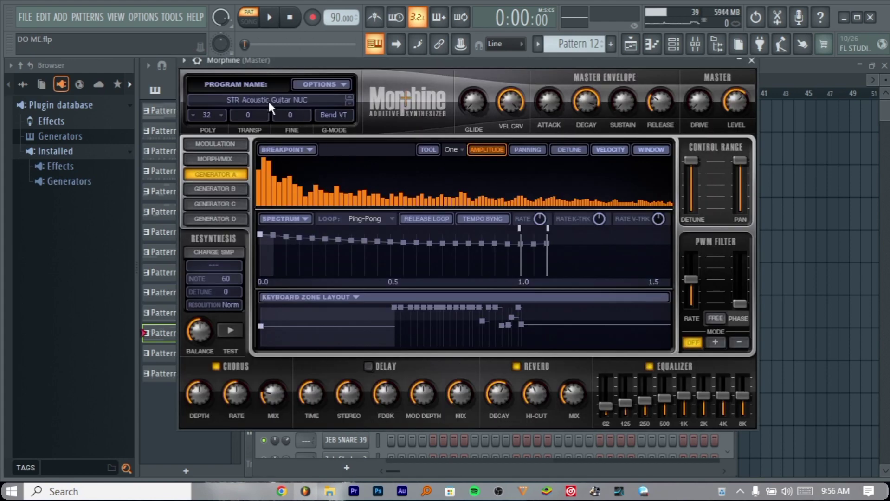
click(751, 61)
right_click(362, 164)
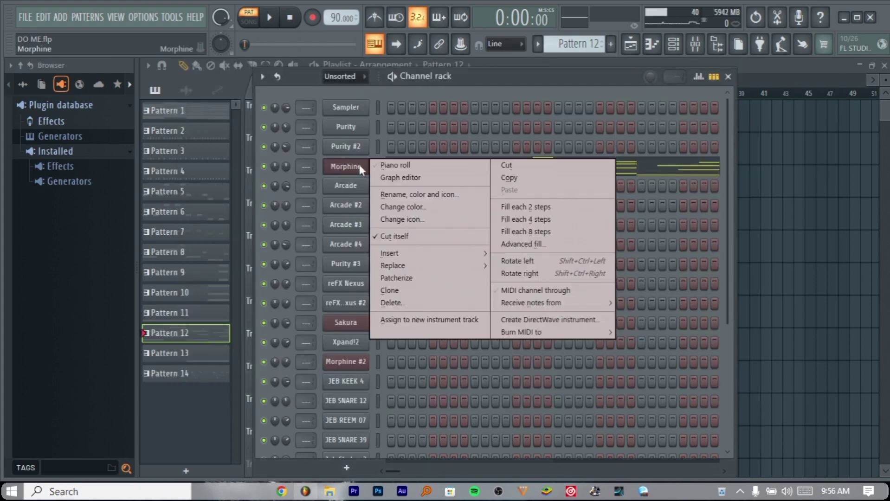
click(392, 163)
scroll(482, 175, down, 4)
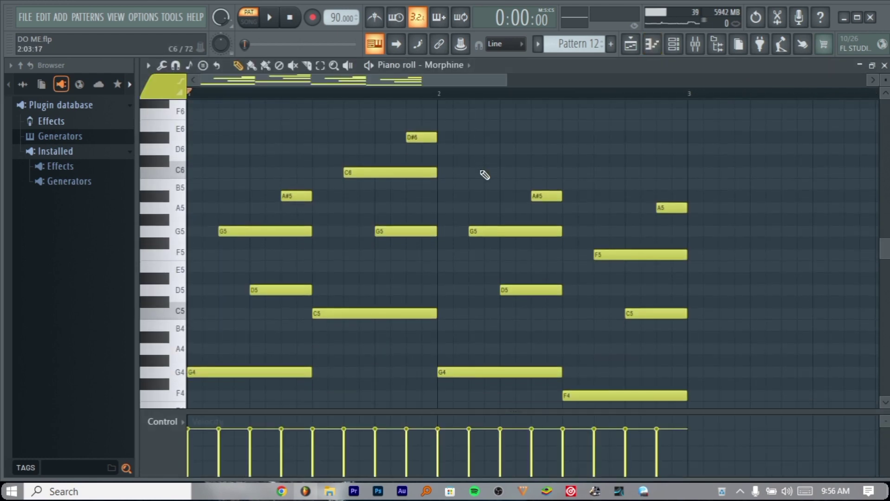
scroll(487, 167, up, 2)
key(space)
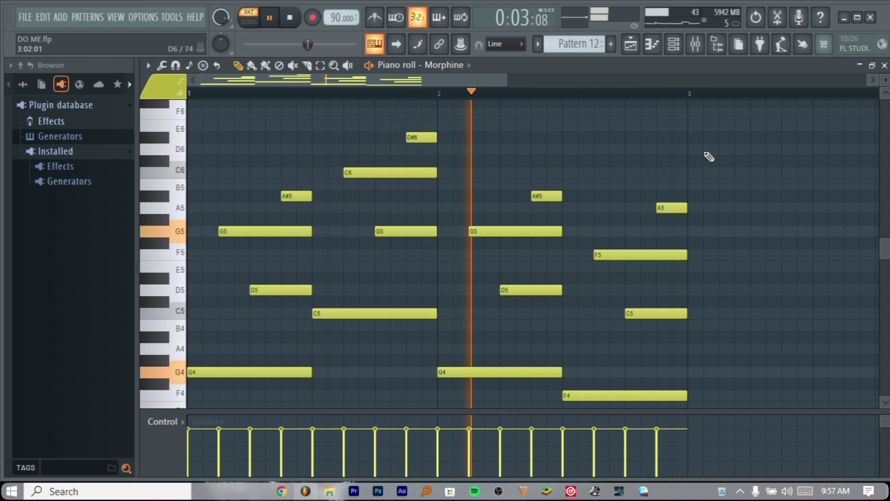
click(883, 65)
Switch to Pattern 13, view the Arcade #2 channel's preset, and play its single C6 note in the piano roll
key(Right)
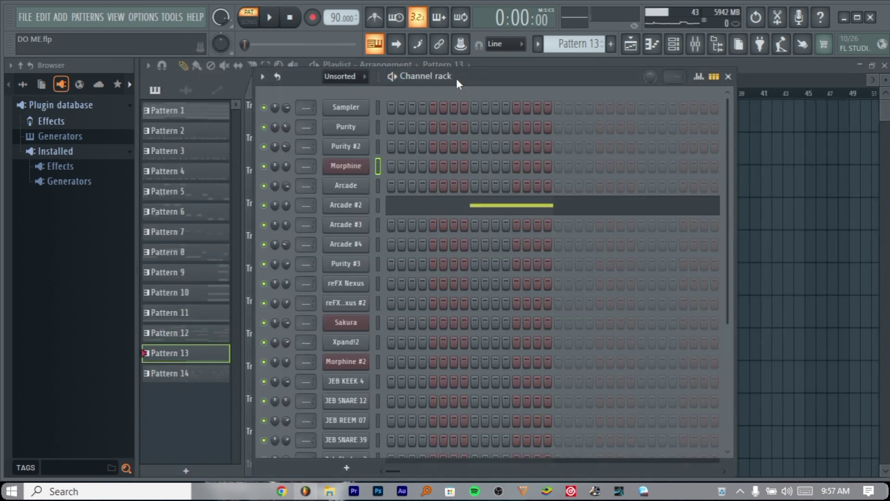
click(353, 205)
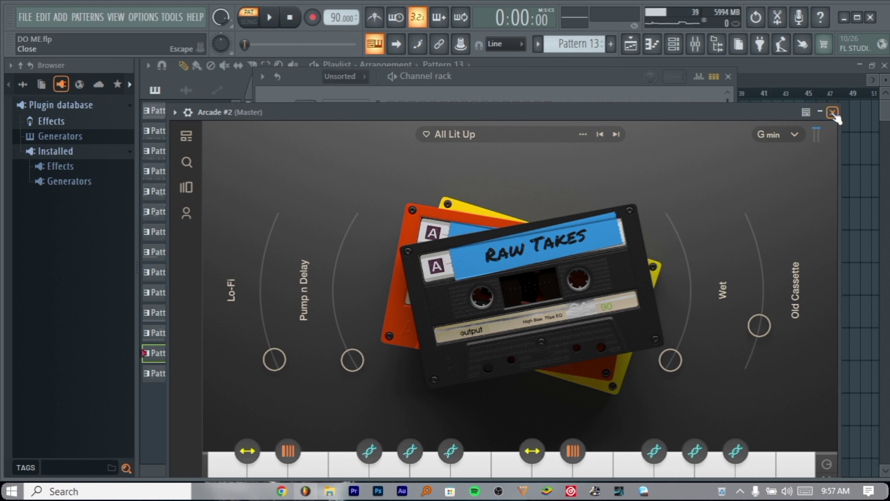
key(Escape)
right_click(366, 199)
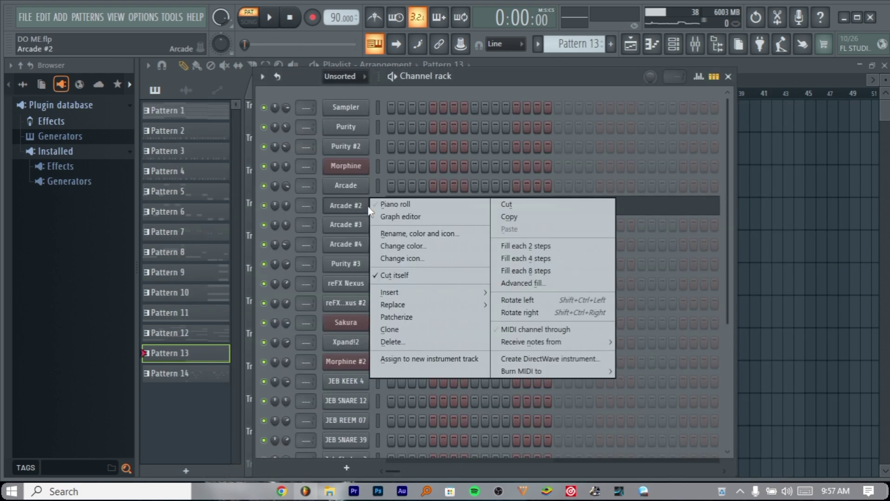
click(383, 203)
key(space)
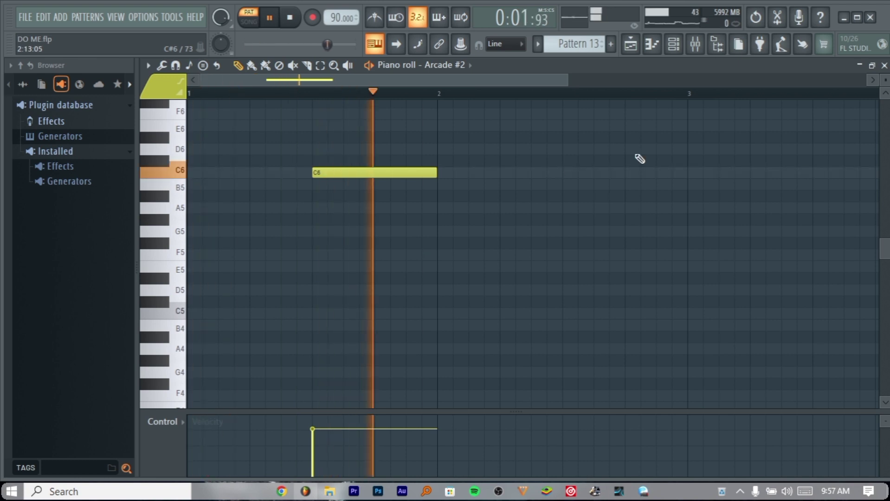
click(884, 66)
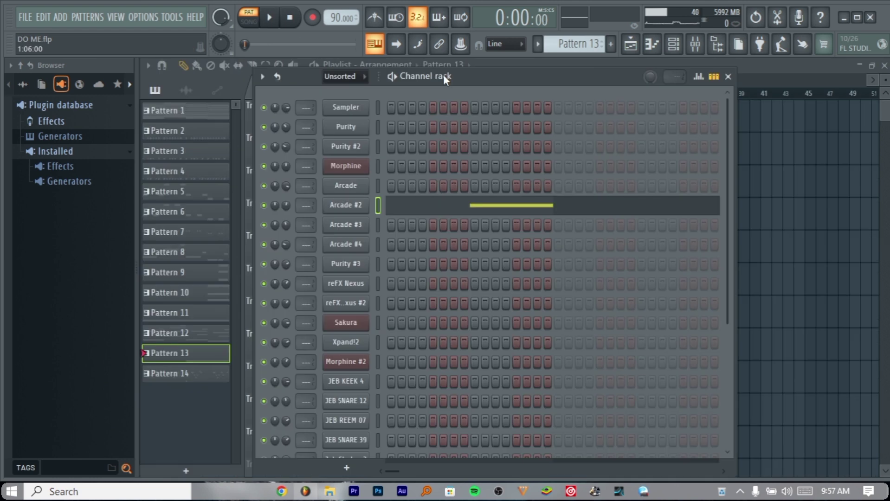
key(space)
Switch to Pattern 14, view the Morphine #2 channel's preset, and play its four-bar trombone melody in the piano roll
key(KP_Add)
click(362, 363)
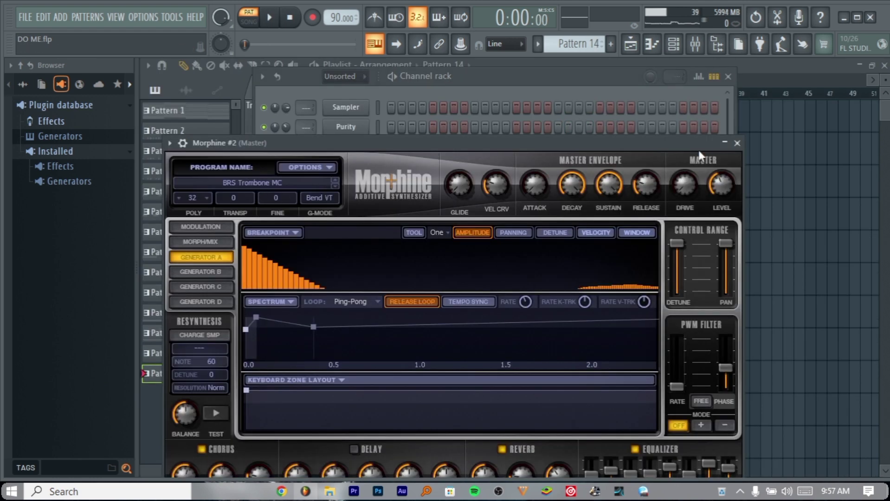
click(737, 144)
right_click(367, 362)
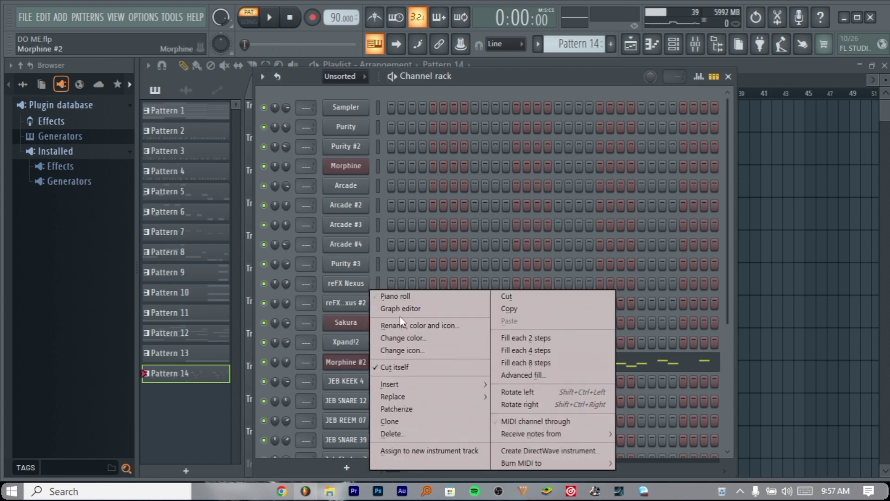
click(459, 295)
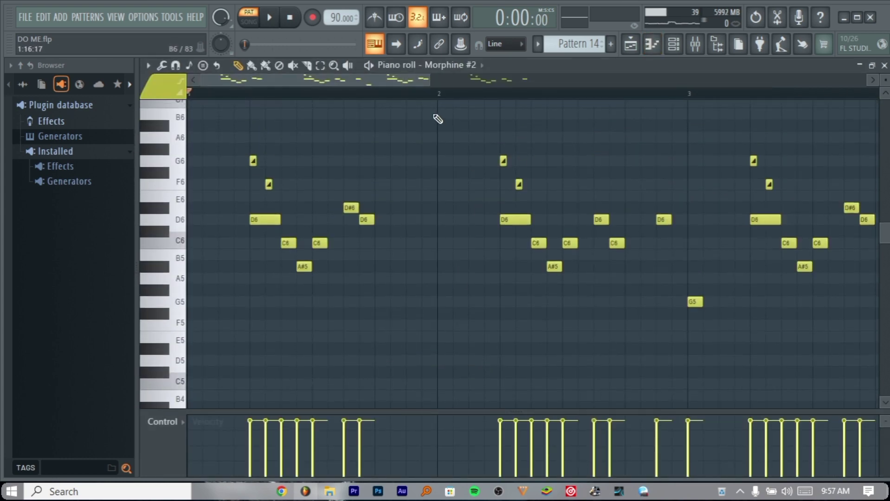
drag(430, 85, 579, 90)
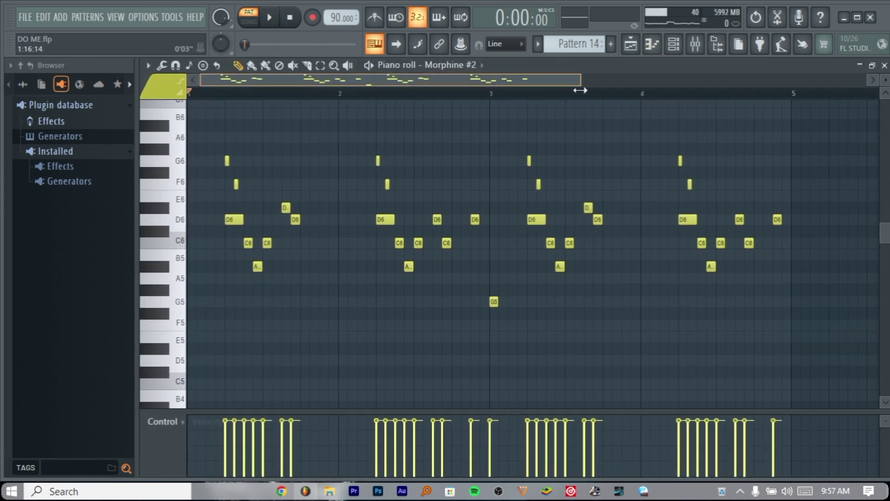
key(space)
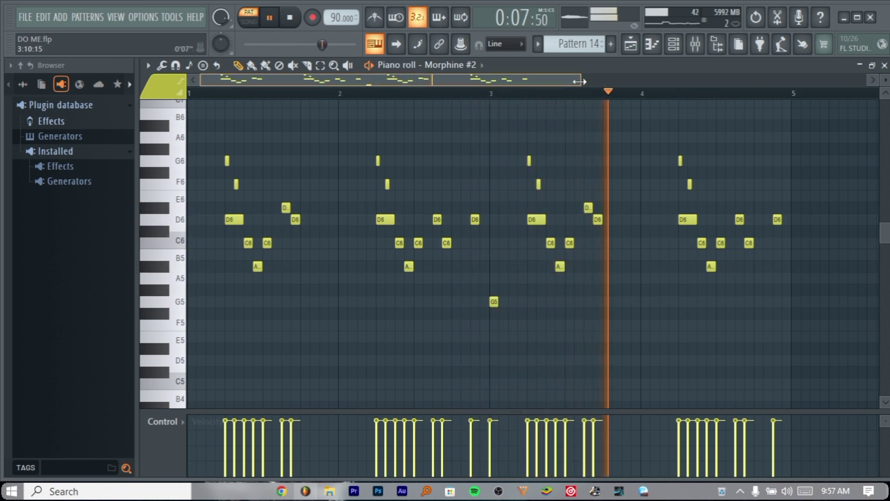
drag(580, 79, 629, 81)
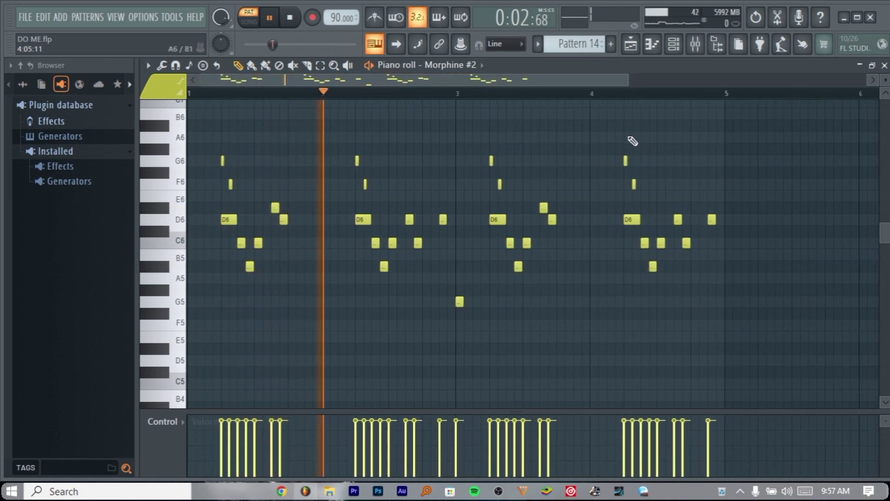
click(884, 66)
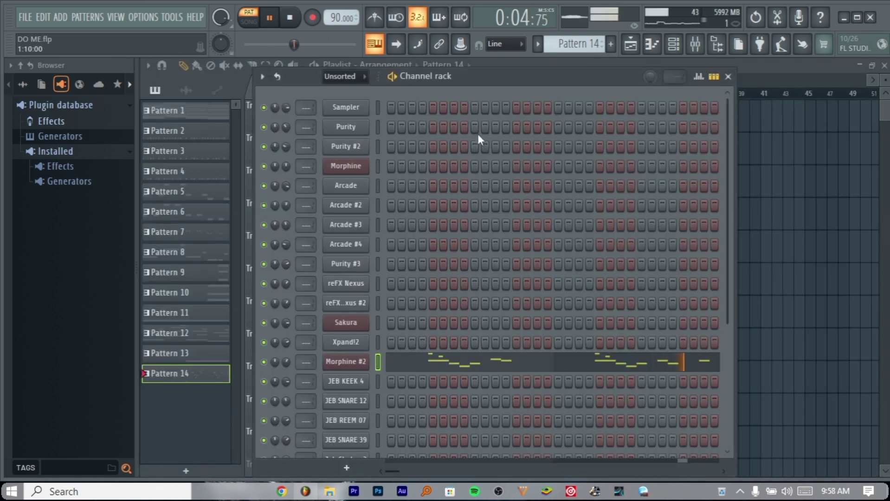
Select the first Jeb FX Clap clip on Track 11 of the playlist and show the audio clip channels in the channel rack
click(667, 68)
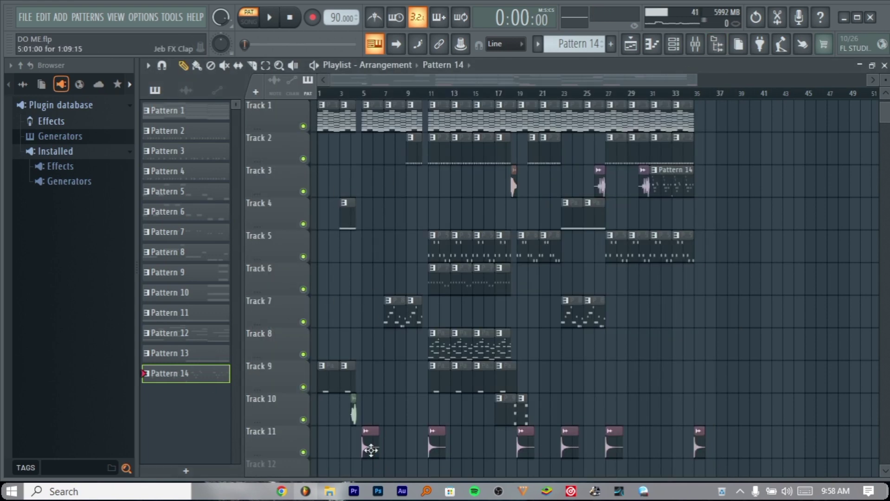
click(371, 449)
click(670, 49)
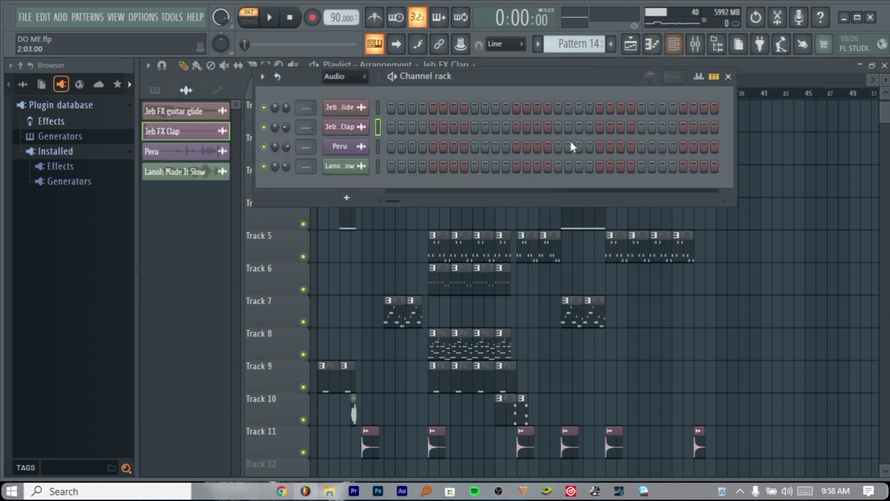
View the settings and audition the samples of the Jeb FX guitar glide and Jeb FX Clap audio clips
click(358, 108)
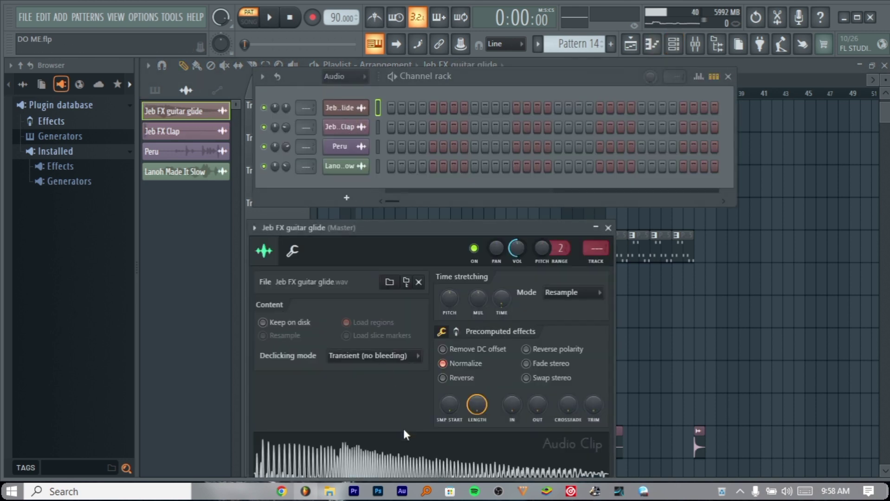
drag(422, 228, 485, 141)
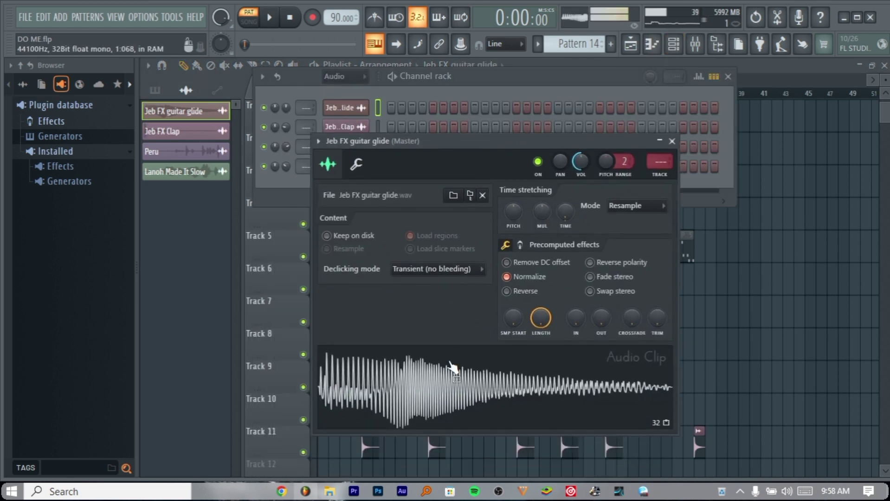
click(671, 141)
click(358, 128)
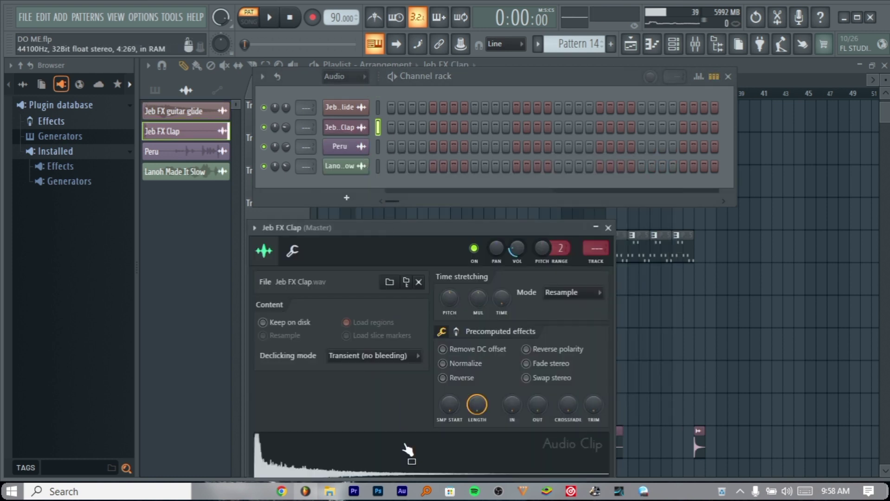
drag(429, 227, 476, 151)
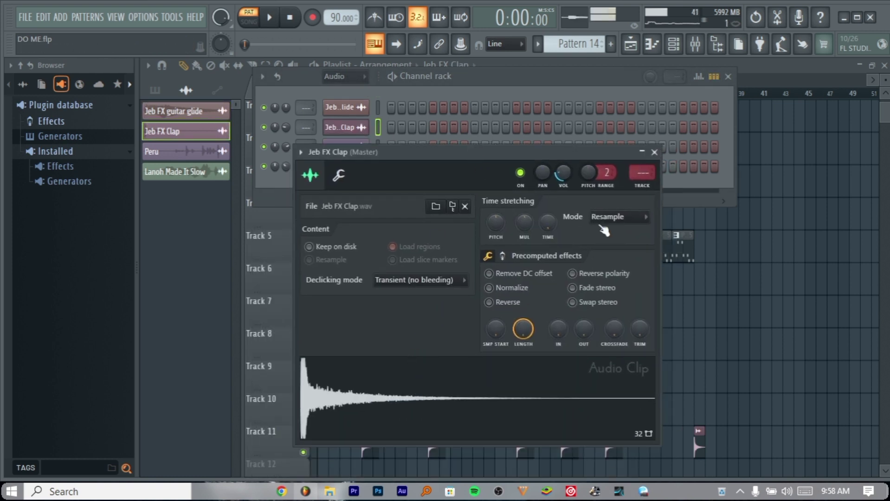
click(654, 153)
View the settings and audition the samples of the Peru and Lanoh Made It Slow audio clips
click(360, 148)
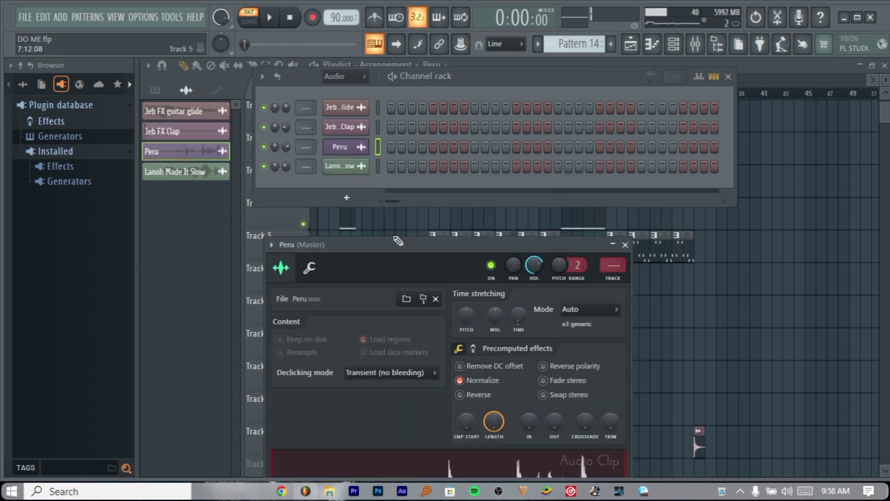
drag(427, 246, 467, 130)
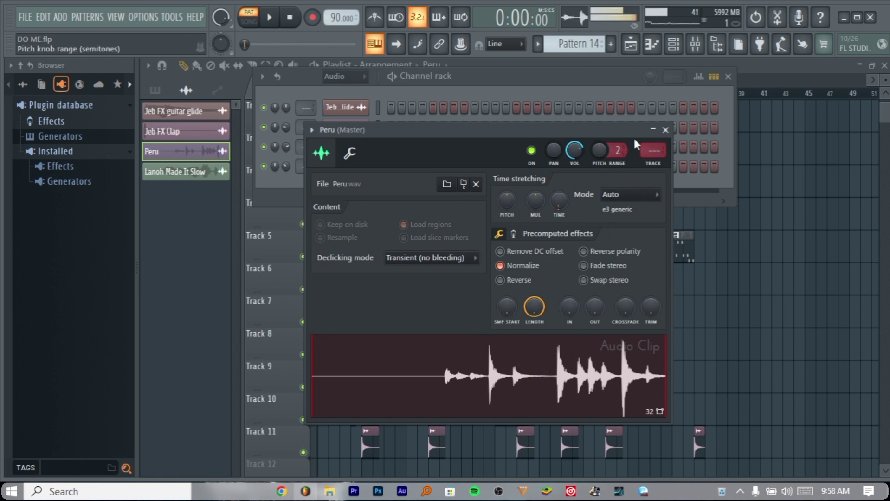
click(665, 130)
click(359, 167)
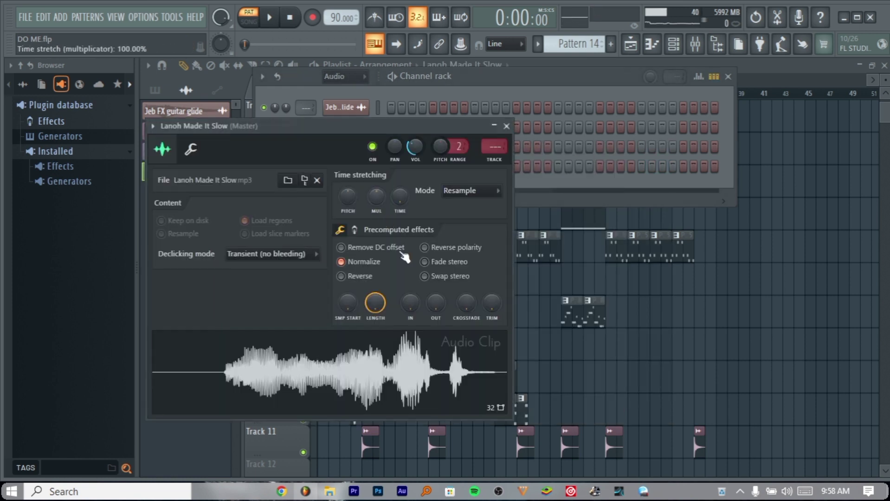
click(344, 353)
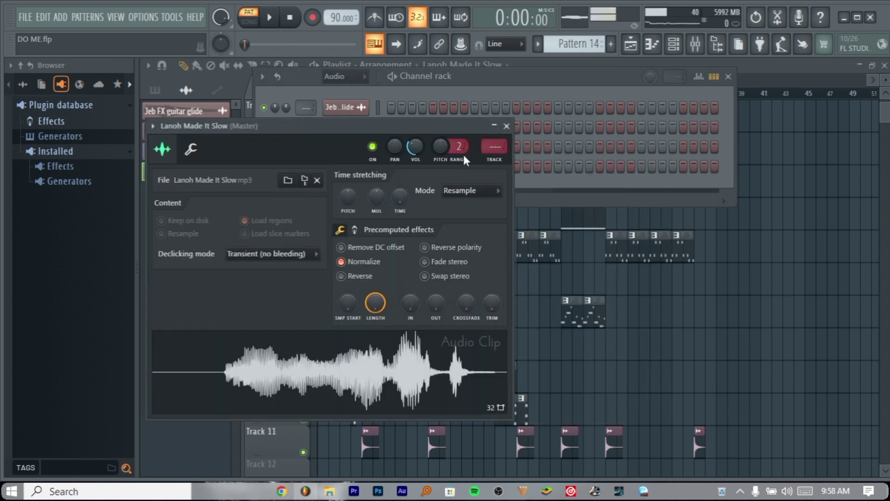
click(507, 126)
Play the full arrangement from bar 1 in Song mode and select the first Pattern 1 clip on Track 1
click(727, 76)
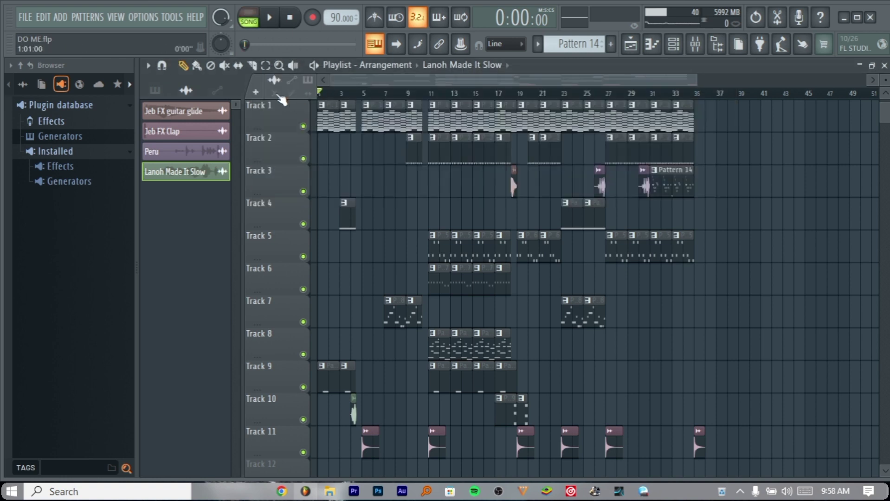
key(space)
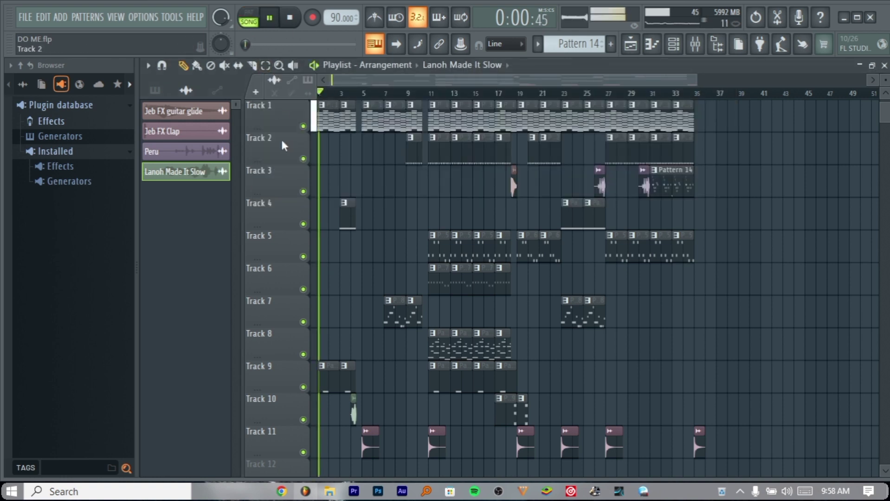
click(320, 116)
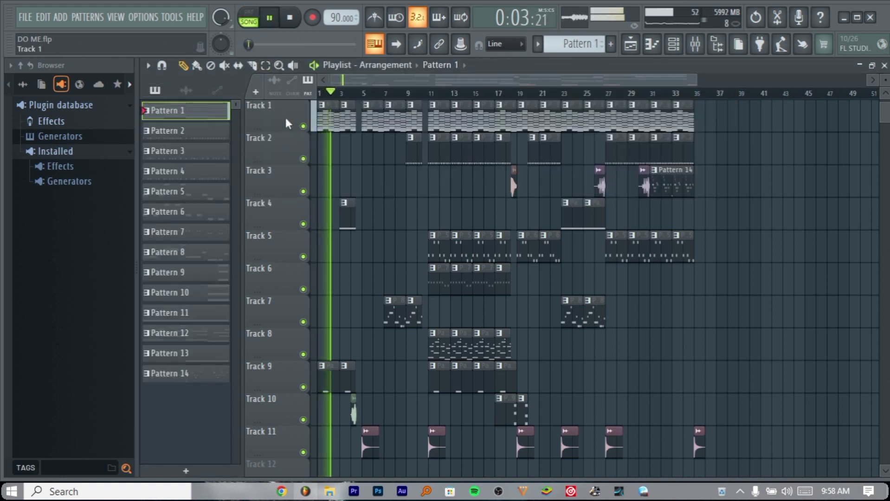